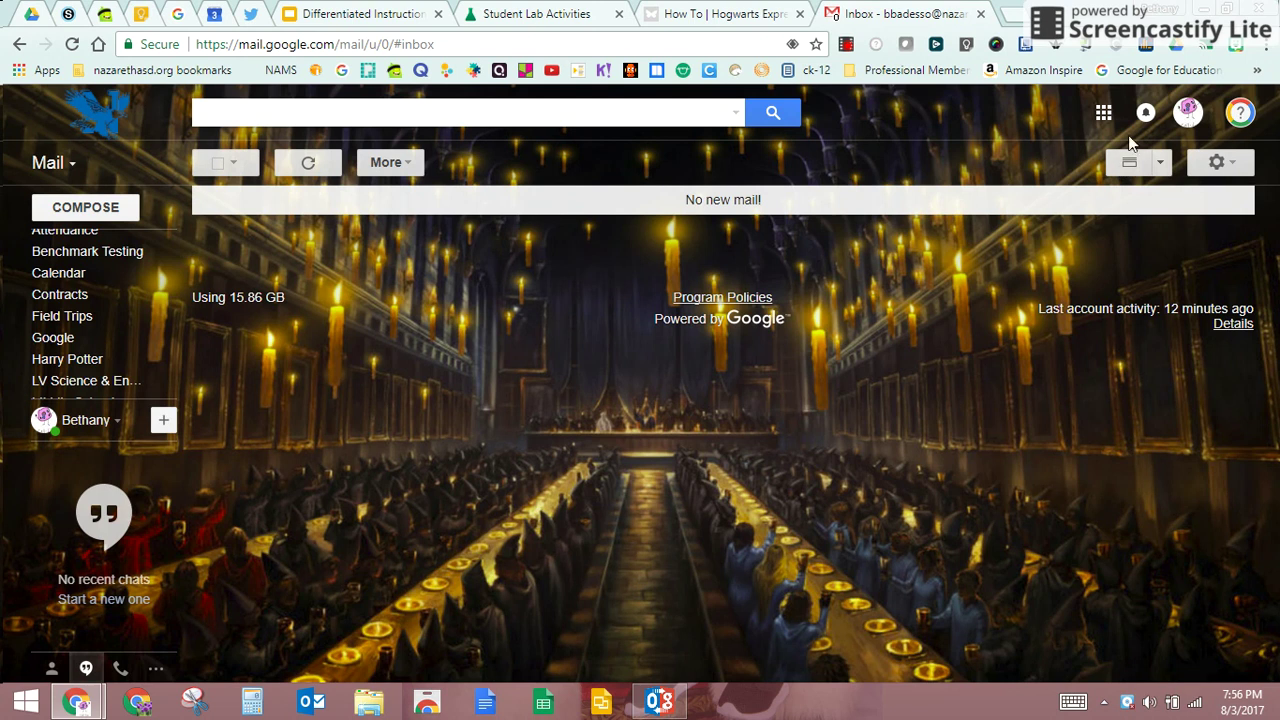
# Set the inbox reading pane layout to No Split
pyautogui.click(1160, 163)
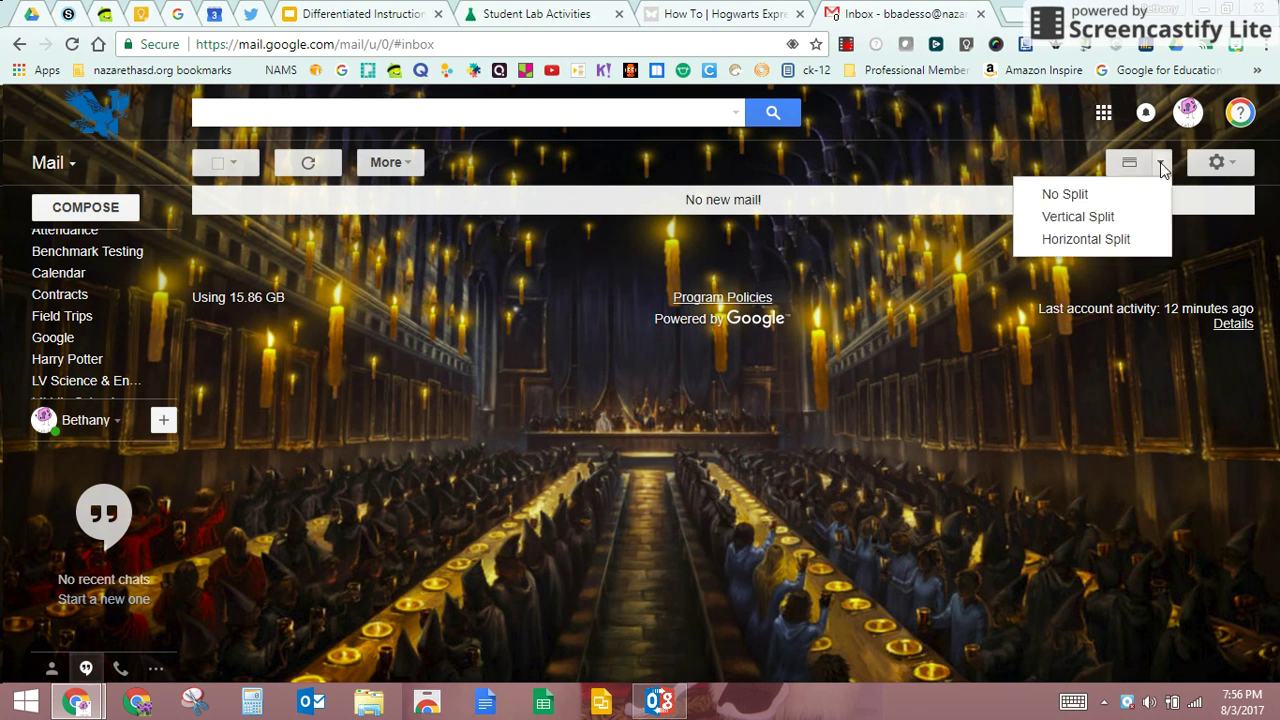
pyautogui.click(1088, 201)
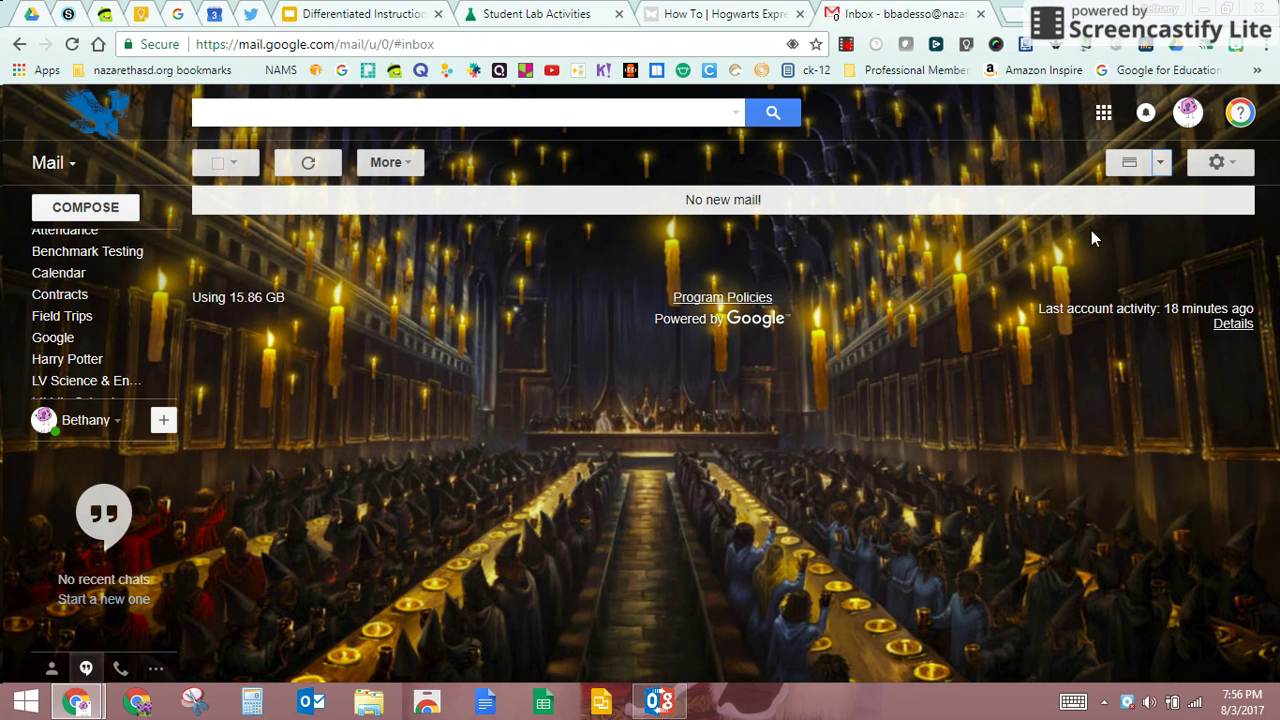
# Move the MyLearningPlan.com daily summary message from the My Learning Plan label to the Inbox and open the Inbox
pyautogui.moveTo(89, 251)
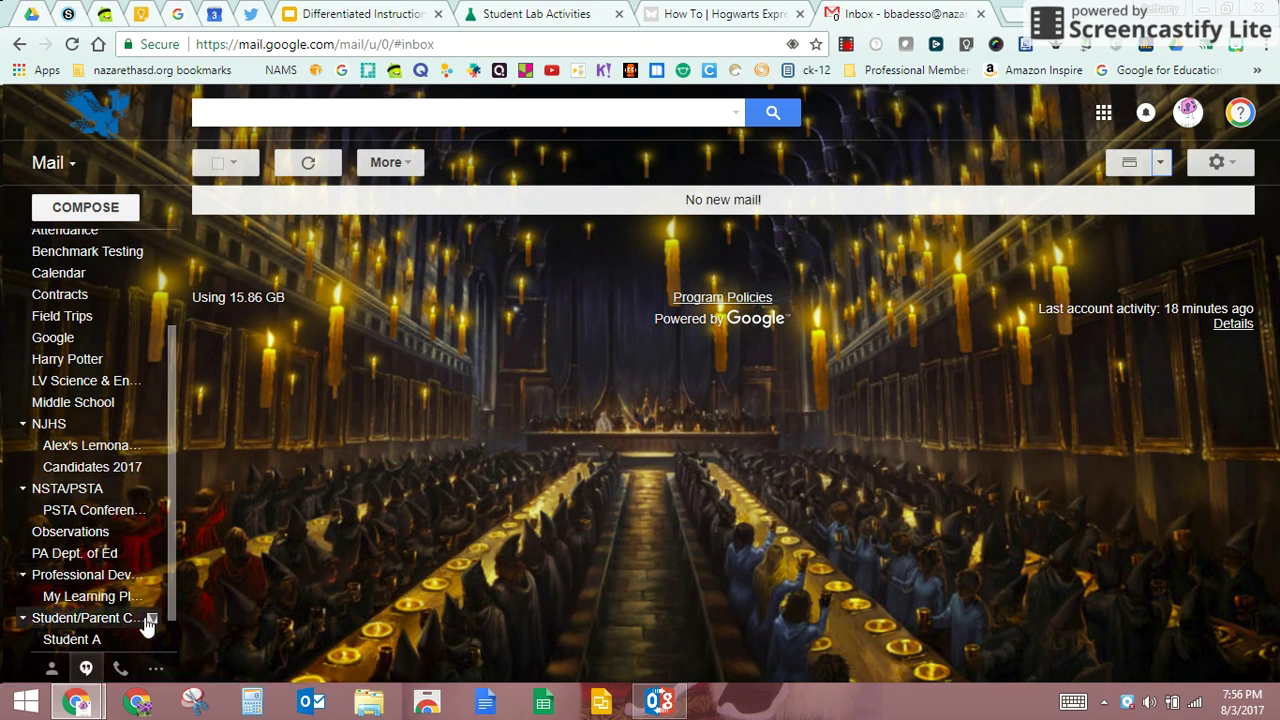
pyautogui.click(90, 596)
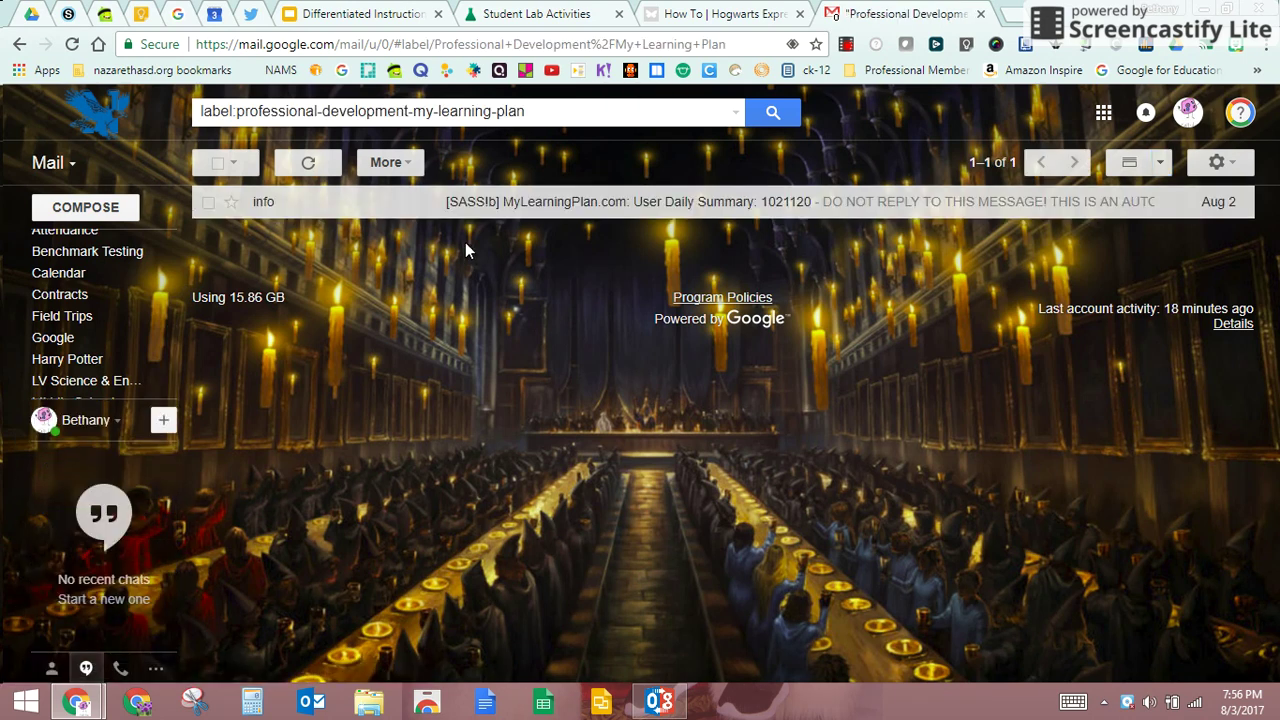
pyautogui.click(208, 202)
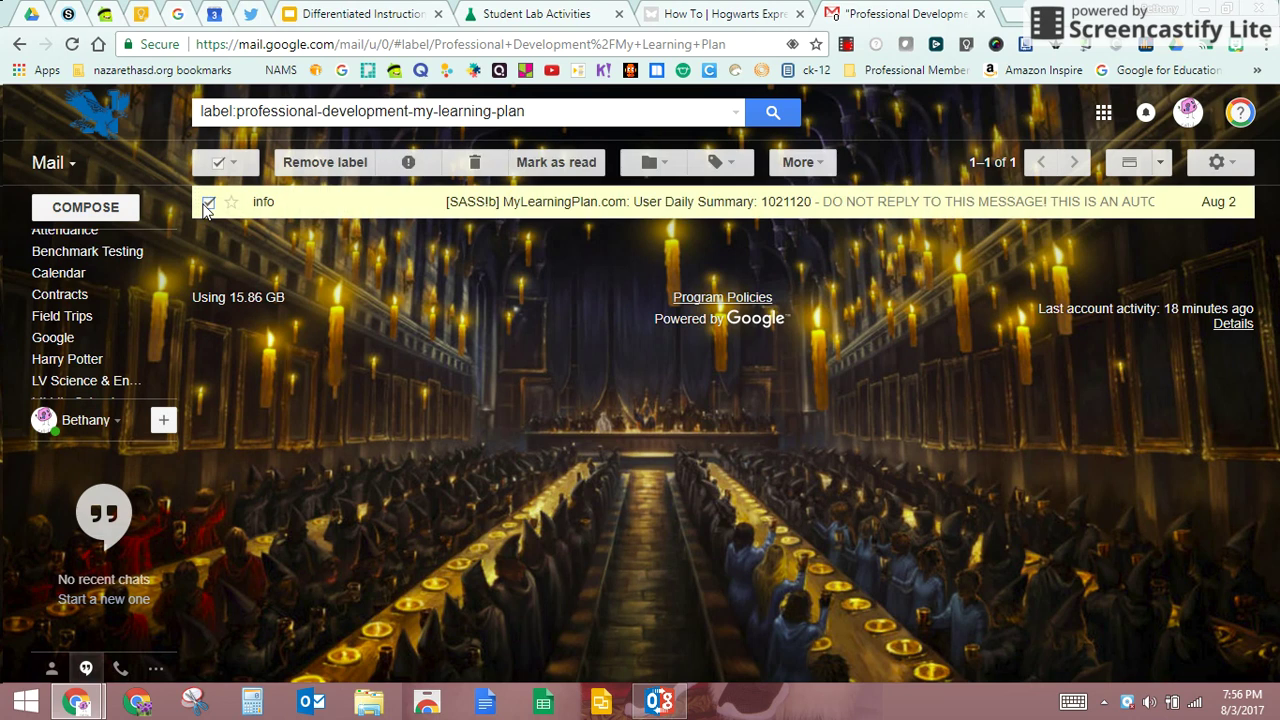
pyautogui.click(652, 166)
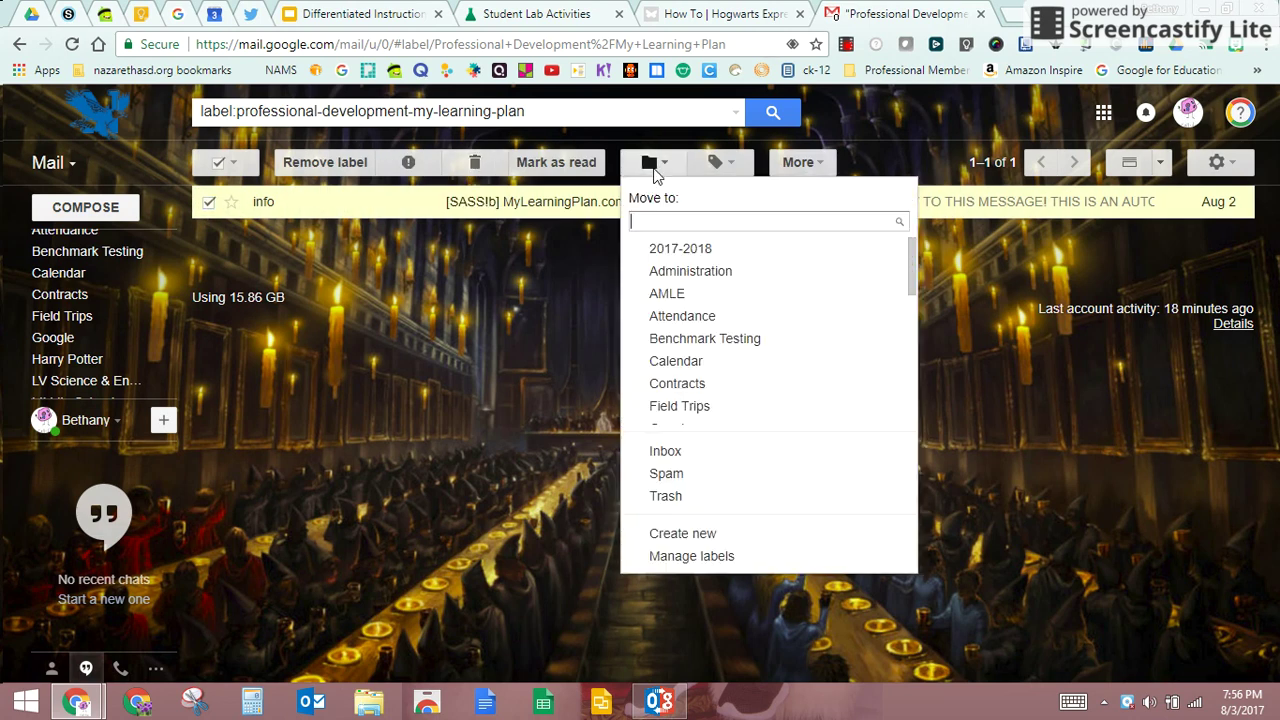
pyautogui.click(665, 451)
pyautogui.scroll(5, 100, 250)
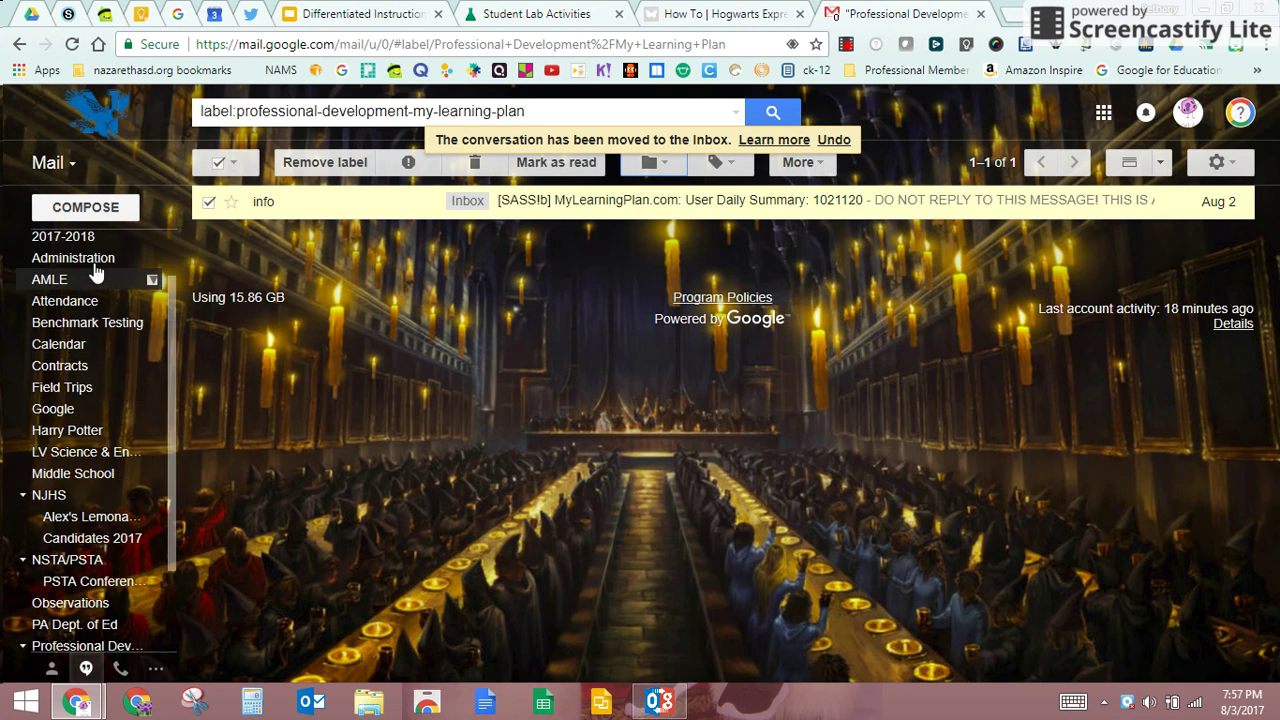
pyautogui.click(90, 241)
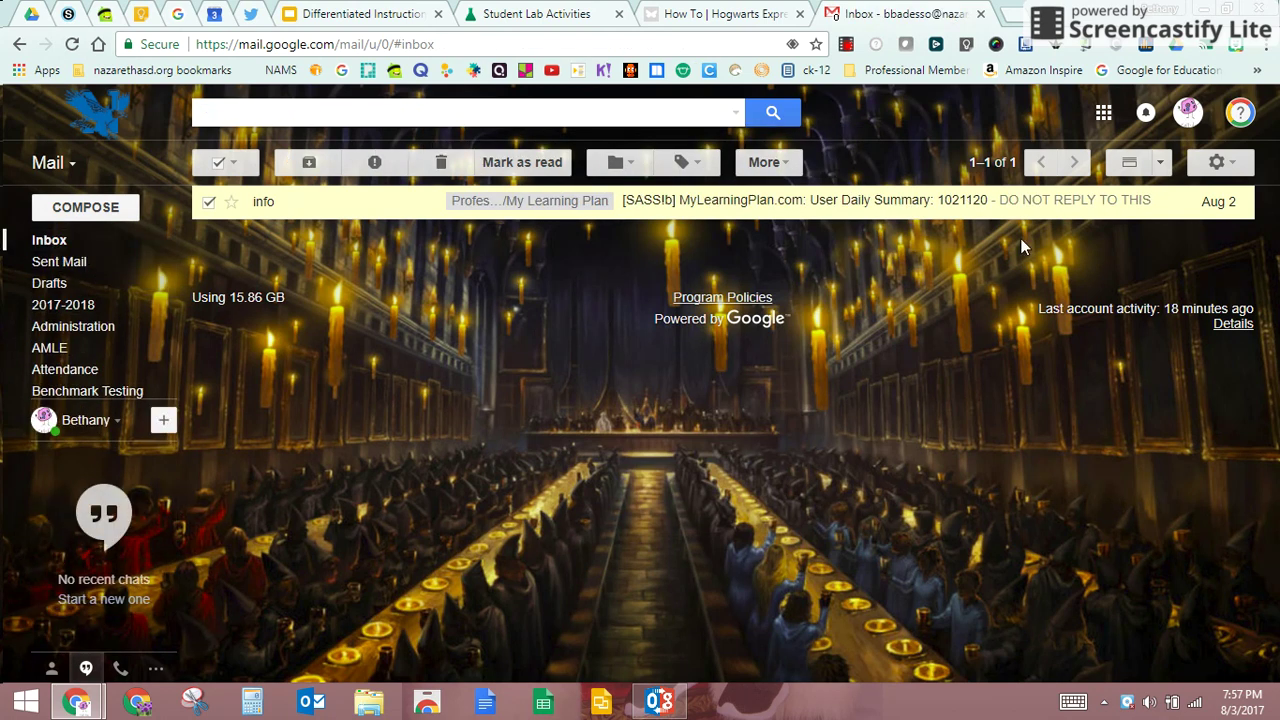
# Switch the inbox layout to Vertical Split and open the MyLearningPlan.com message in the reading pane
pyautogui.click(1158, 163)
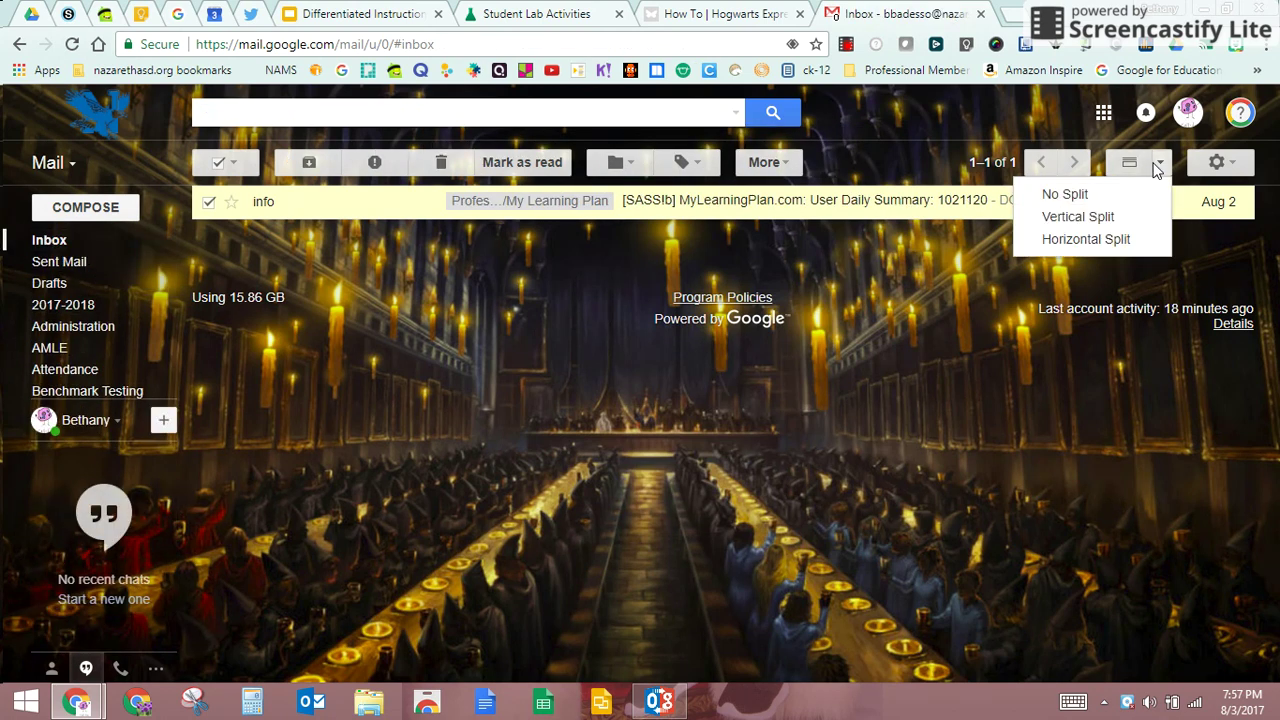
pyautogui.click(1064, 195)
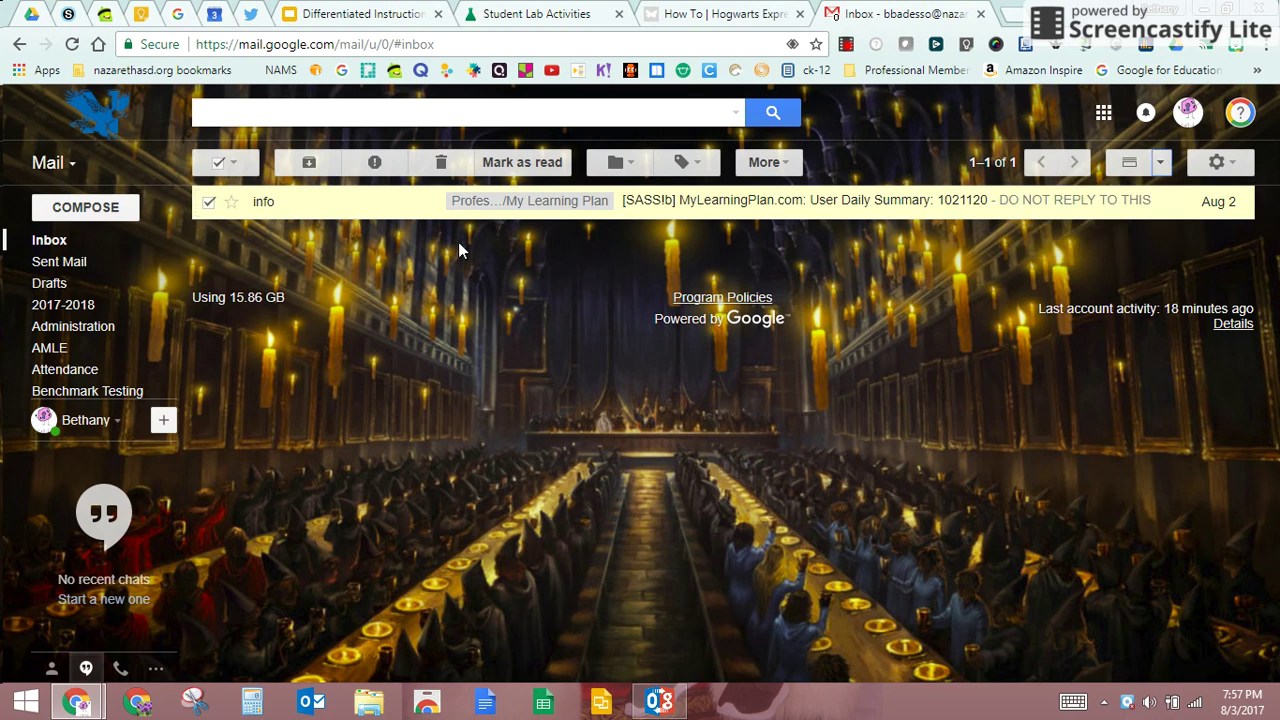
pyautogui.click(1160, 162)
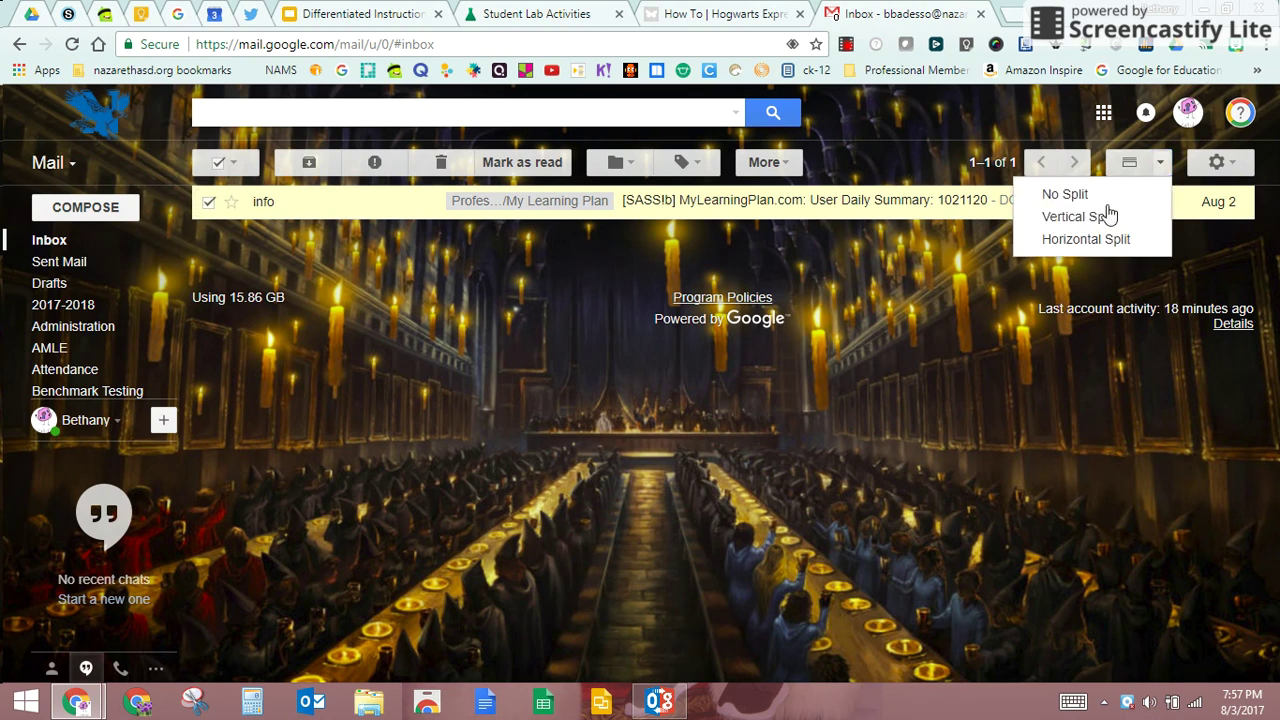
pyautogui.click(1102, 222)
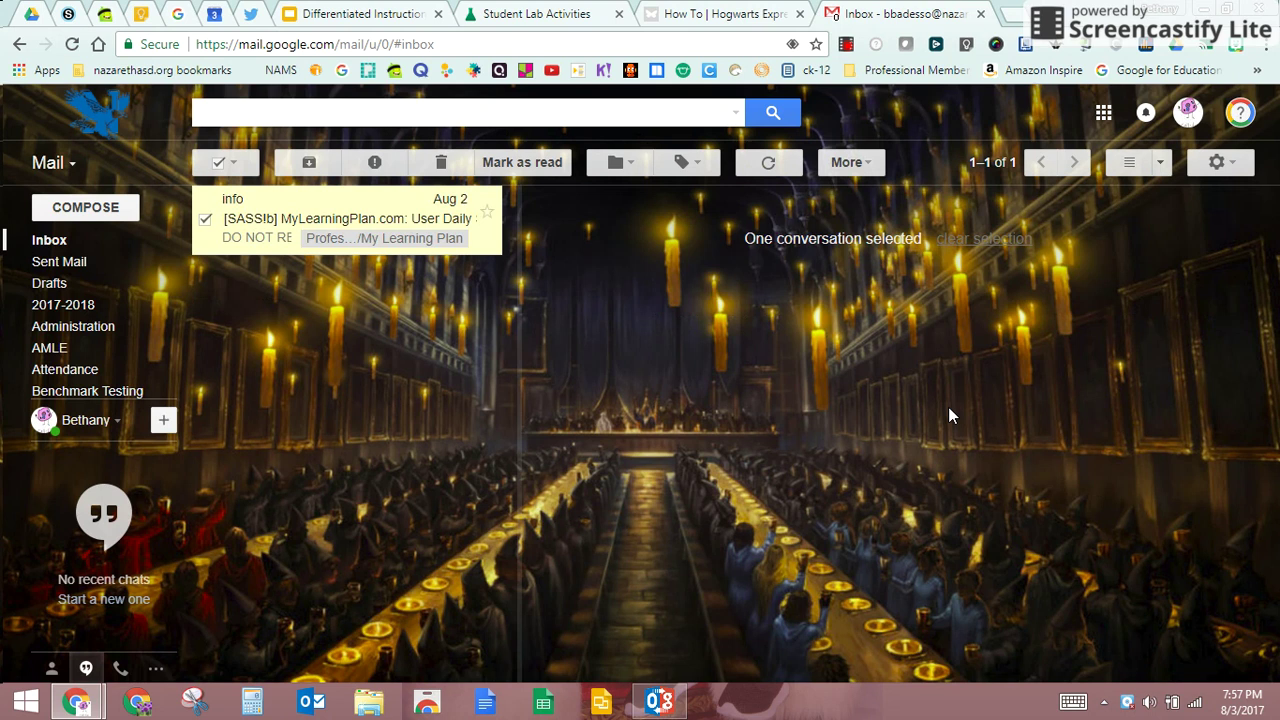
pyautogui.click(255, 237)
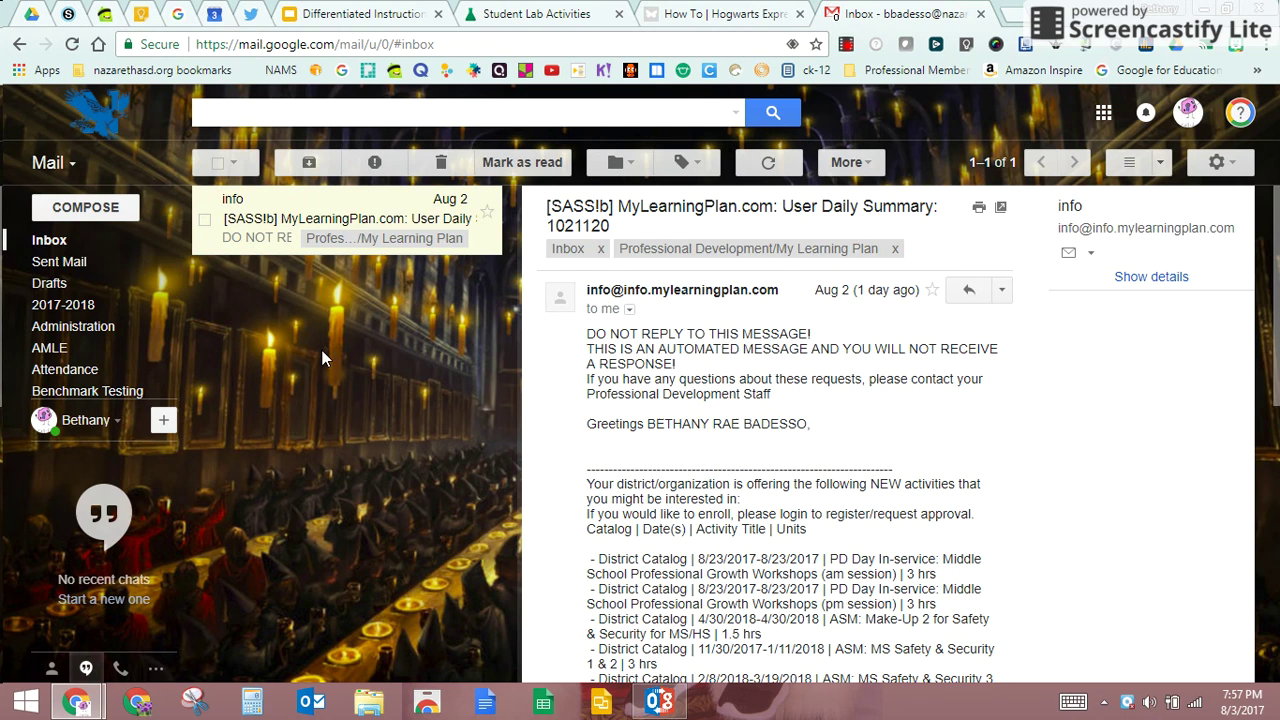
# Open the MyLearningPlan.com message in the Horizontal Split layout and return the inbox to No Split
pyautogui.click(1160, 162)
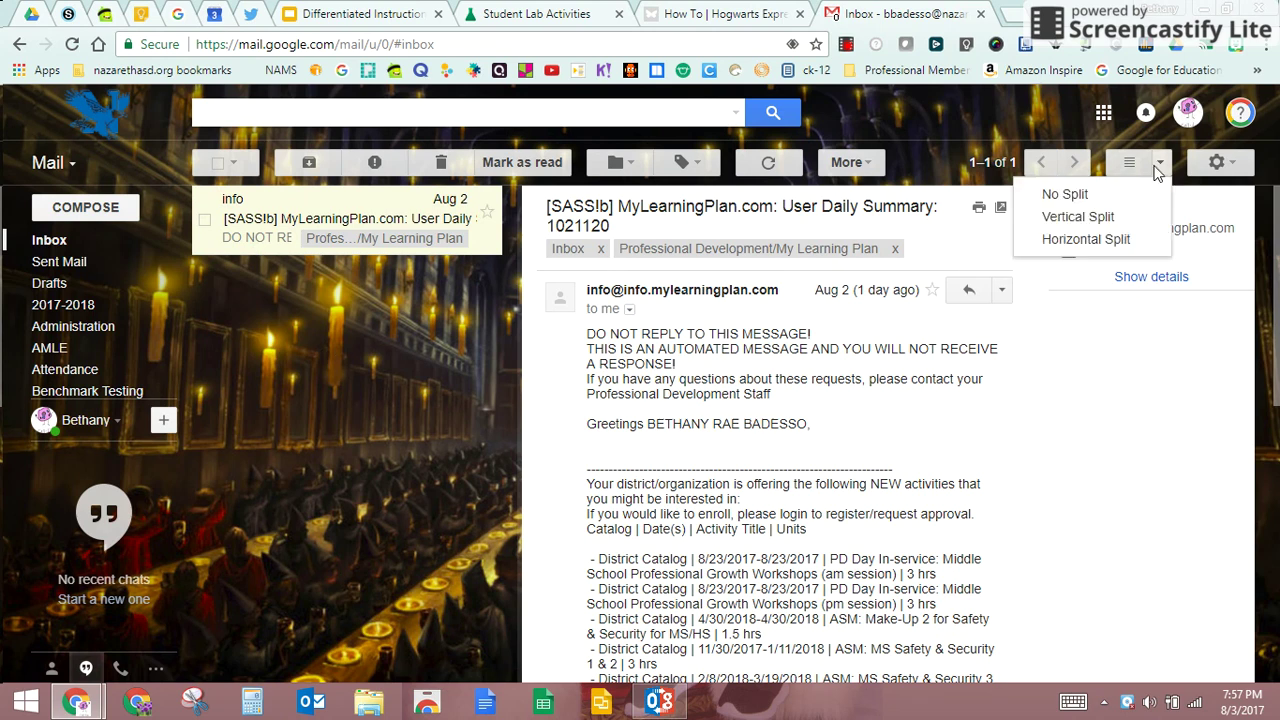
pyautogui.click(1100, 241)
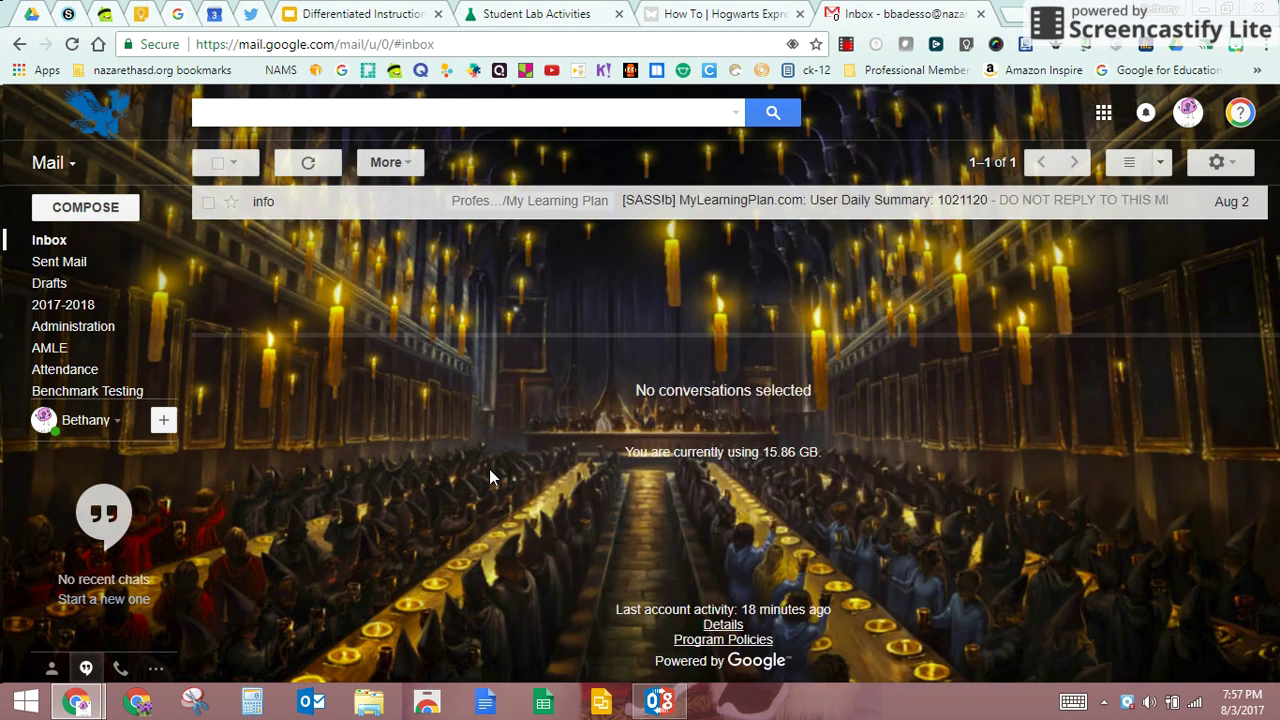
pyautogui.click(538, 205)
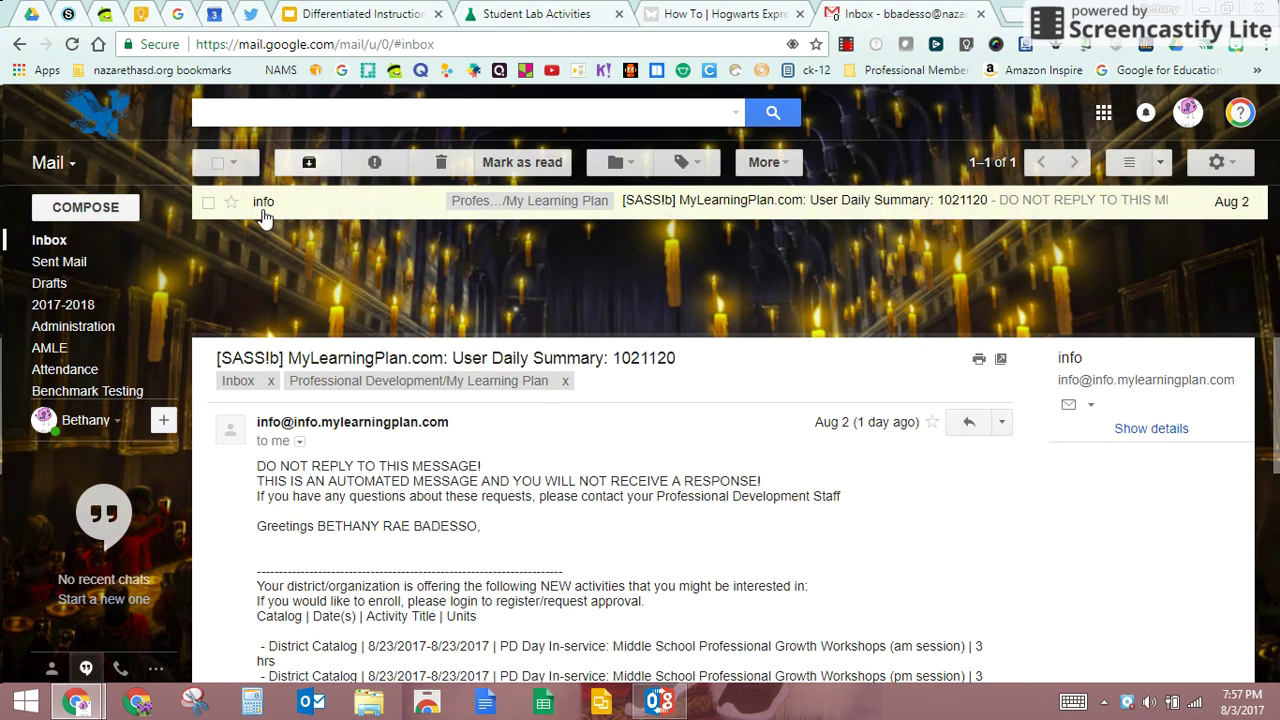
pyautogui.click(1160, 162)
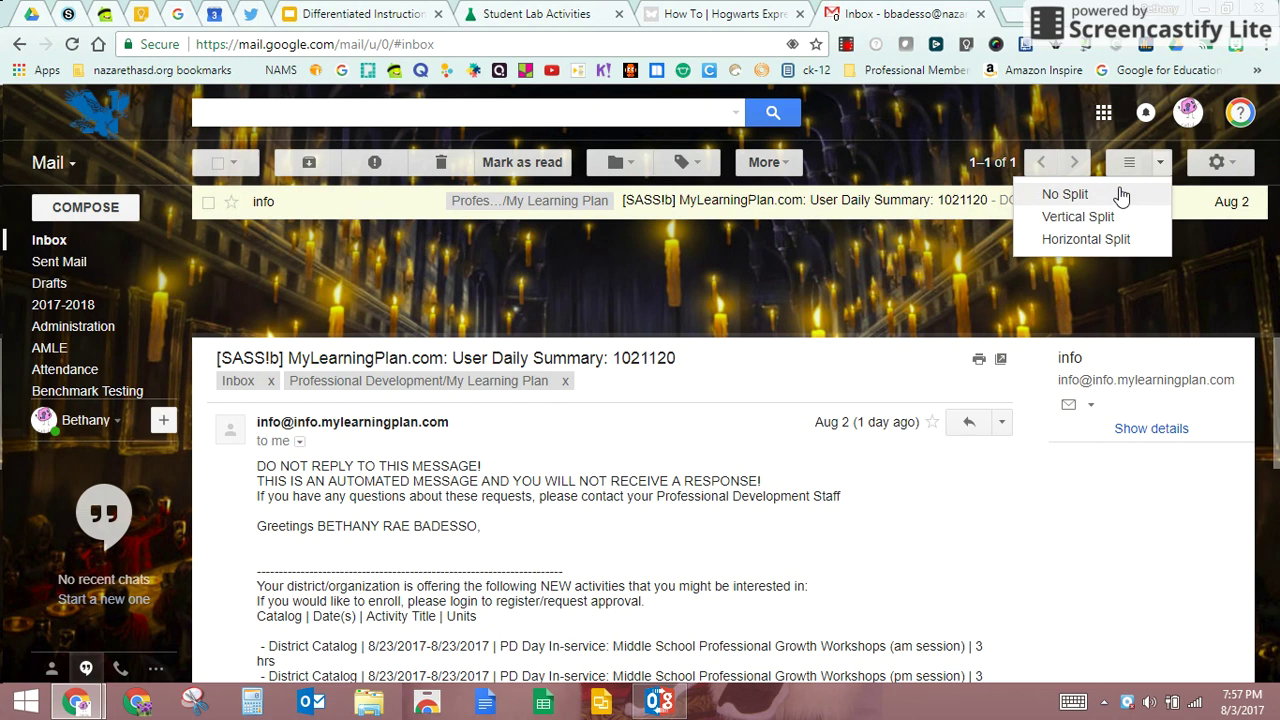
pyautogui.click(1121, 196)
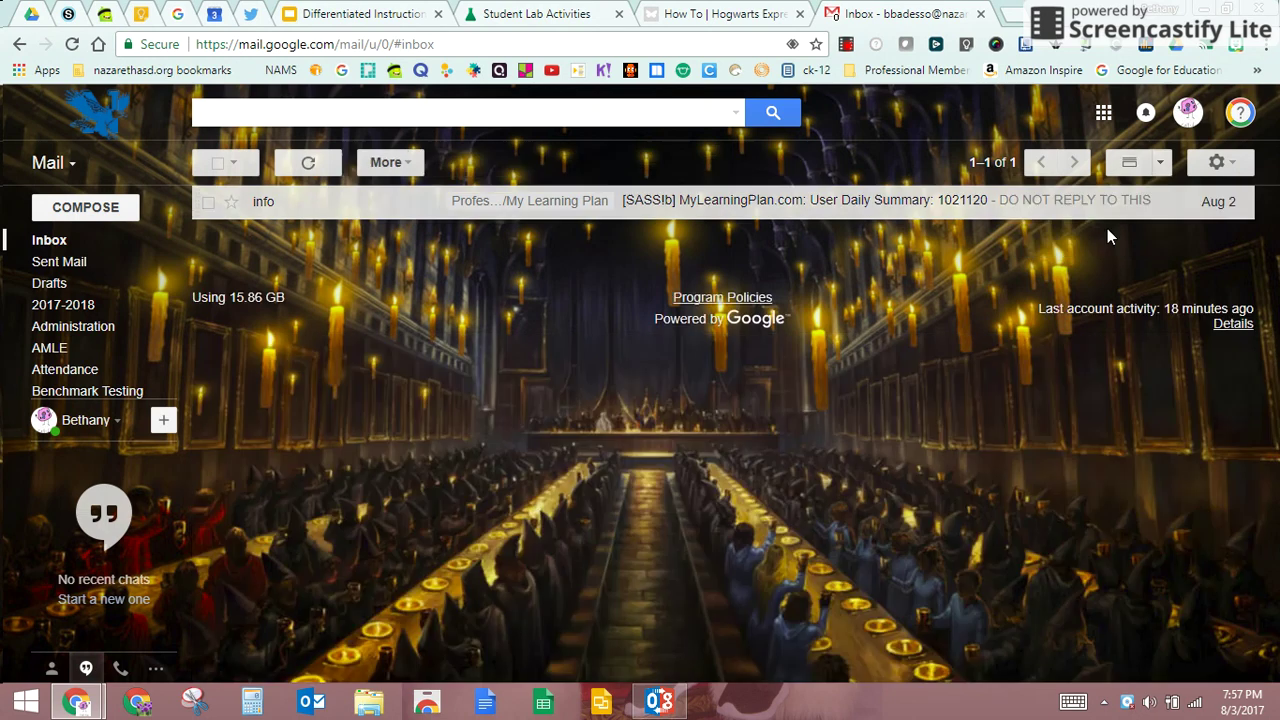
# Move the MyLearningPlan.com message from the Inbox to the Professional Development/My Learning Plan label
pyautogui.click(208, 203)
pyautogui.click(625, 165)
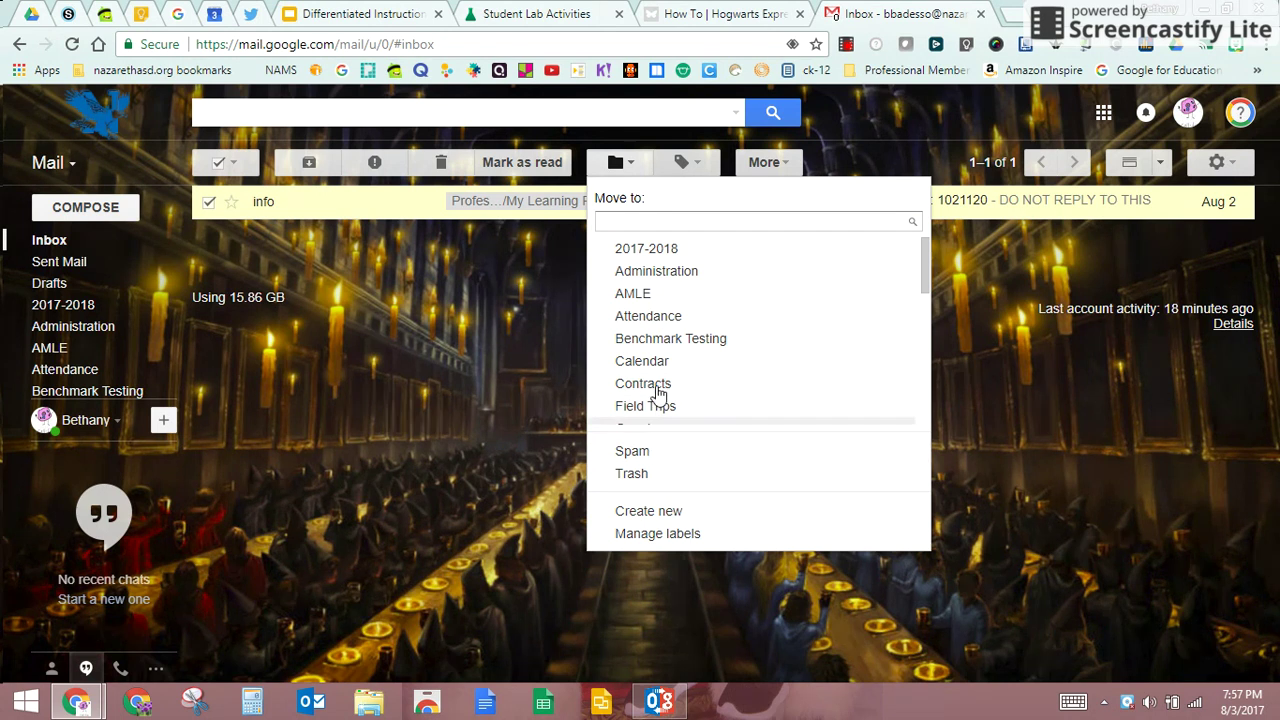
pyautogui.scroll(-1, 660, 352)
pyautogui.scroll(-3, 660, 352)
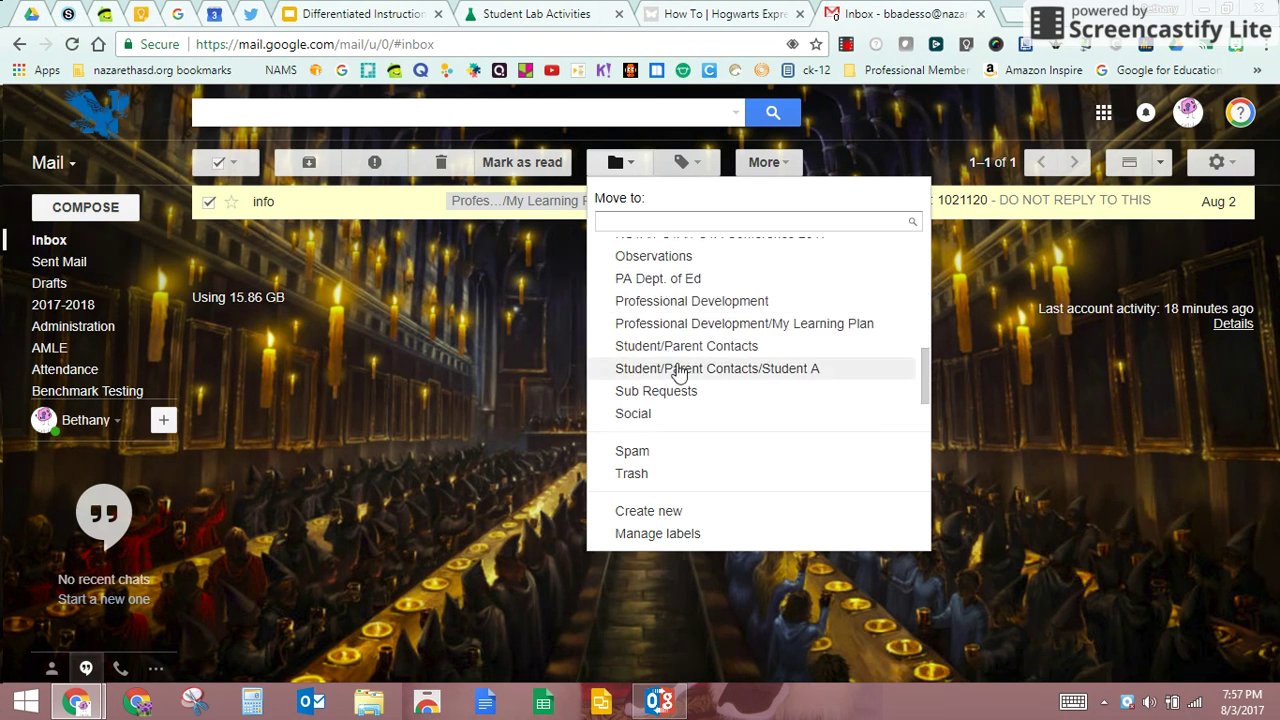
pyautogui.click(688, 330)
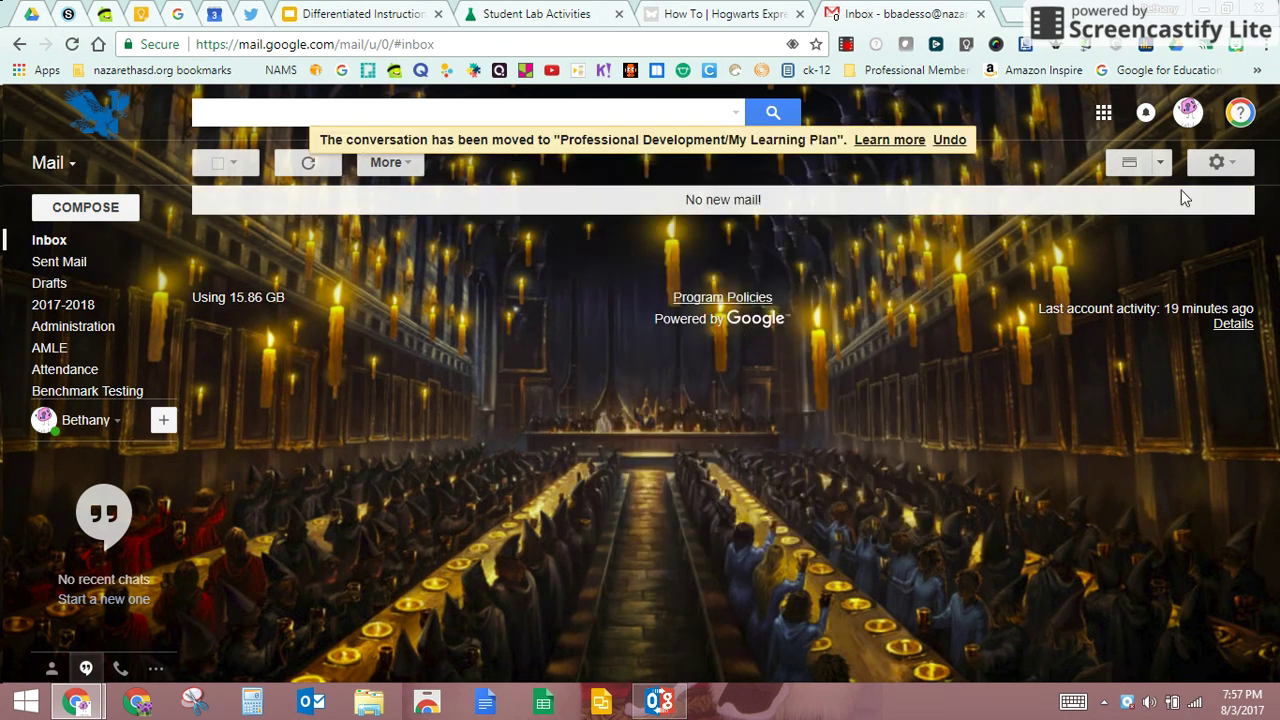
# Try the Comfortable and Cozy display modes, and set the display mode to Compact
pyautogui.click(1238, 171)
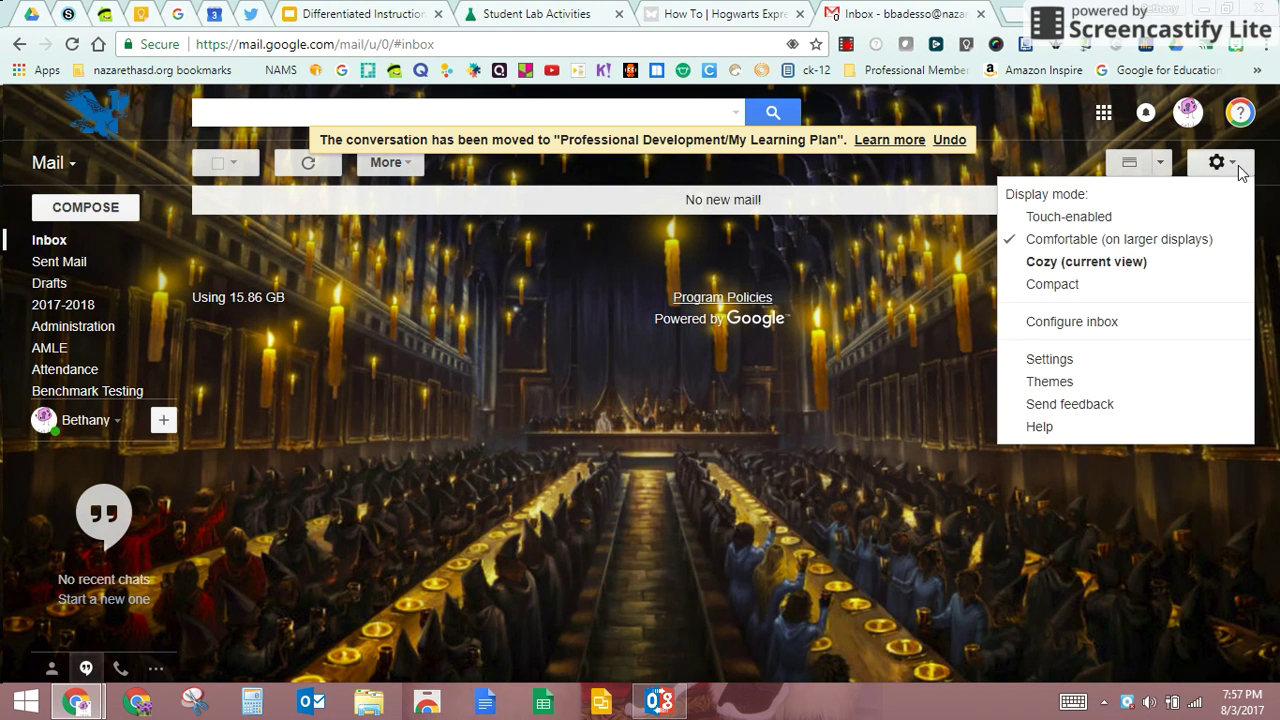
pyautogui.click(1054, 241)
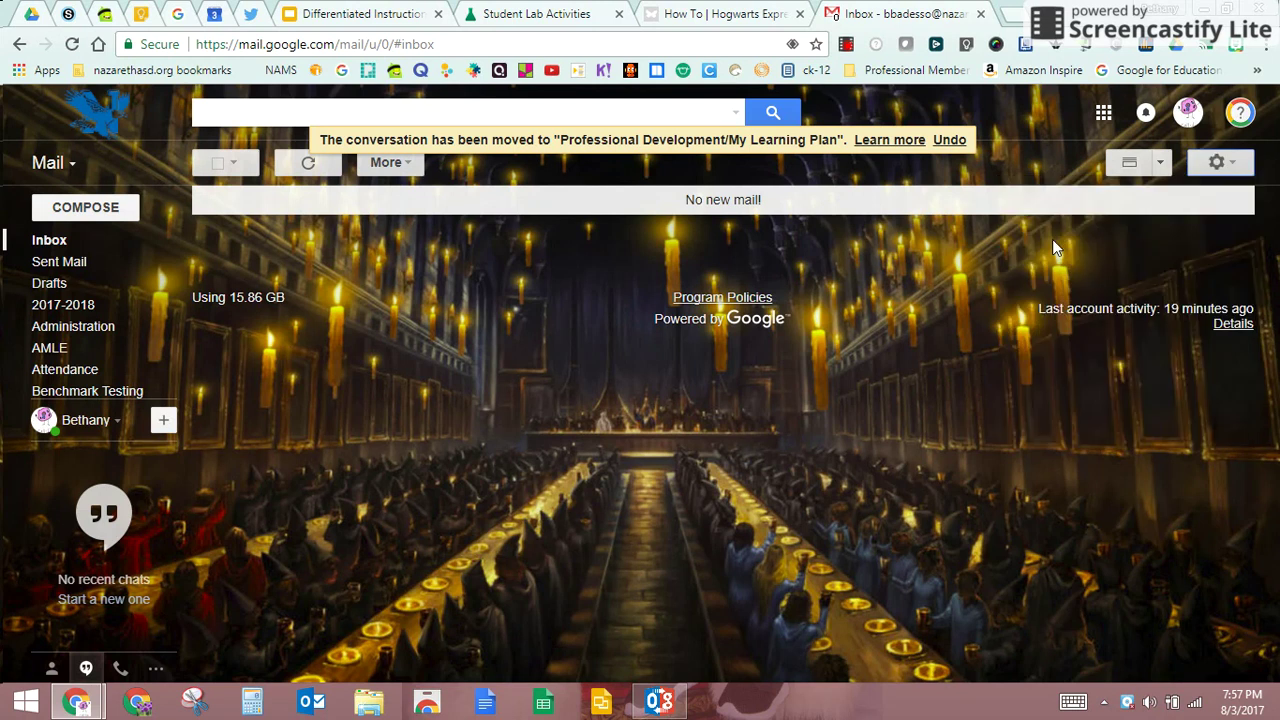
pyautogui.click(1224, 165)
pyautogui.click(1103, 266)
pyautogui.click(1218, 163)
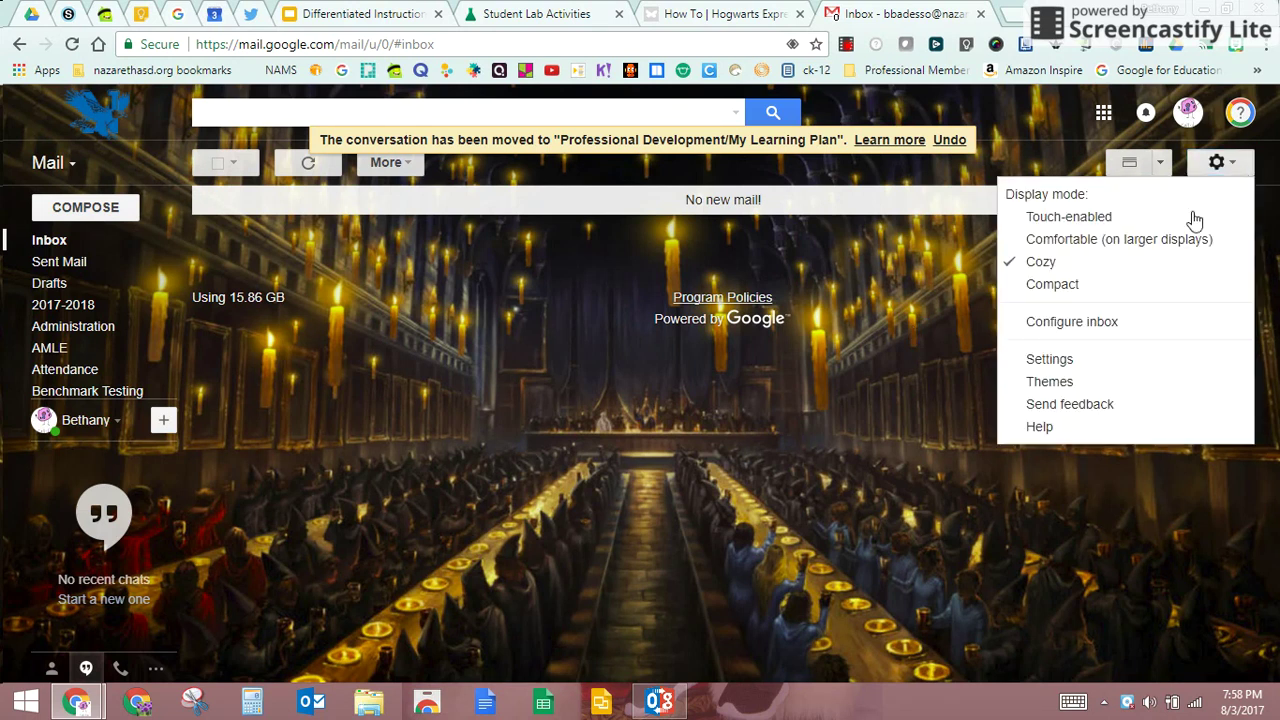
pyautogui.click(1035, 287)
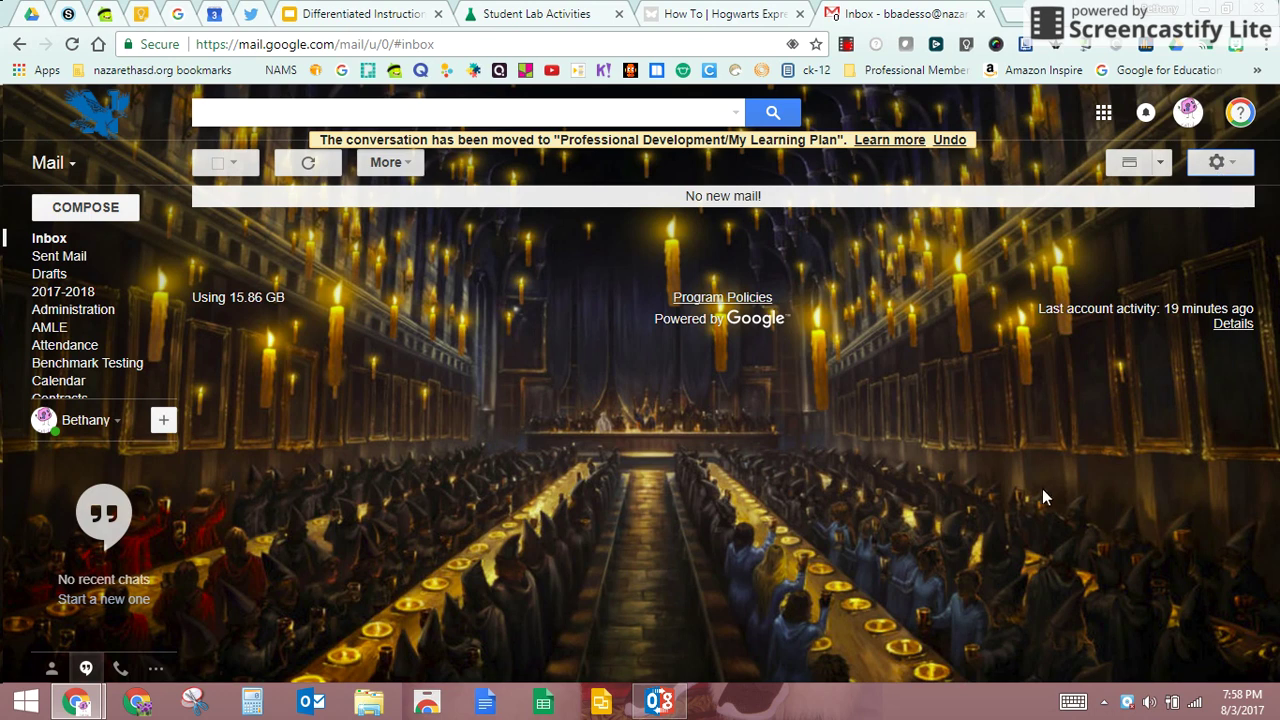
# Examine which category tabs can be enabled in the inbox configuration and leave it without saving
pyautogui.click(1226, 163)
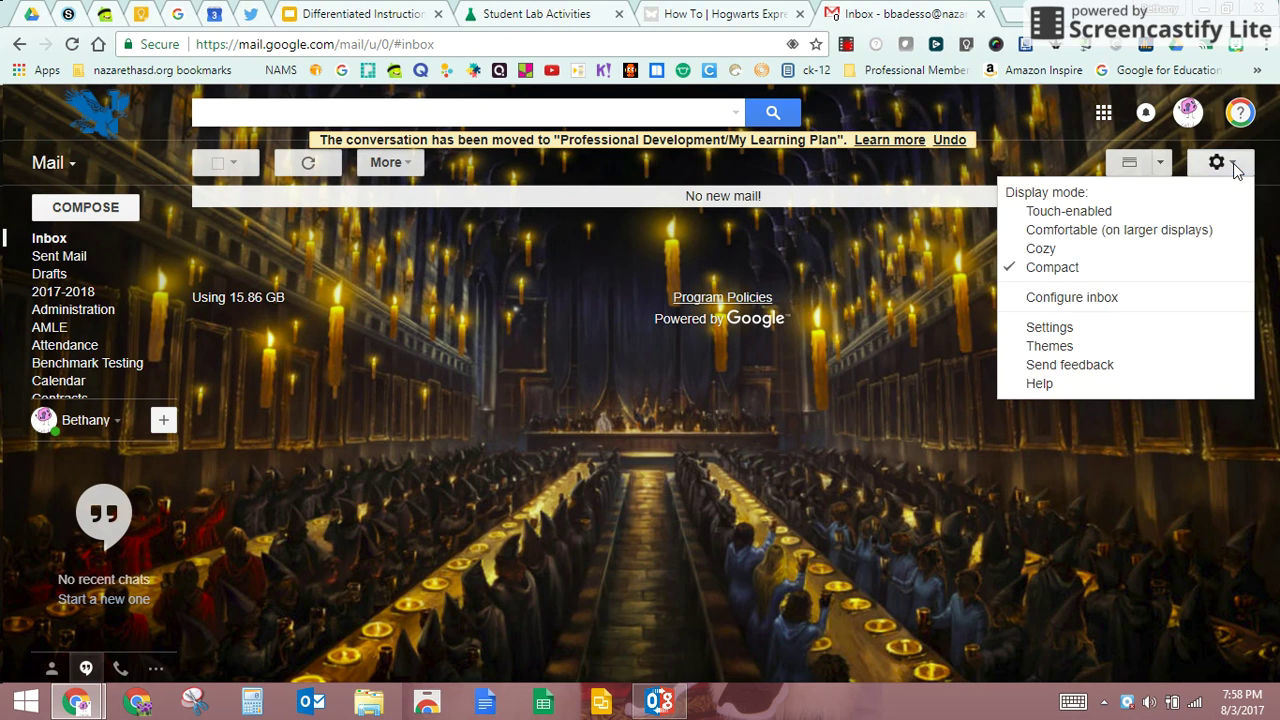
pyautogui.click(1055, 297)
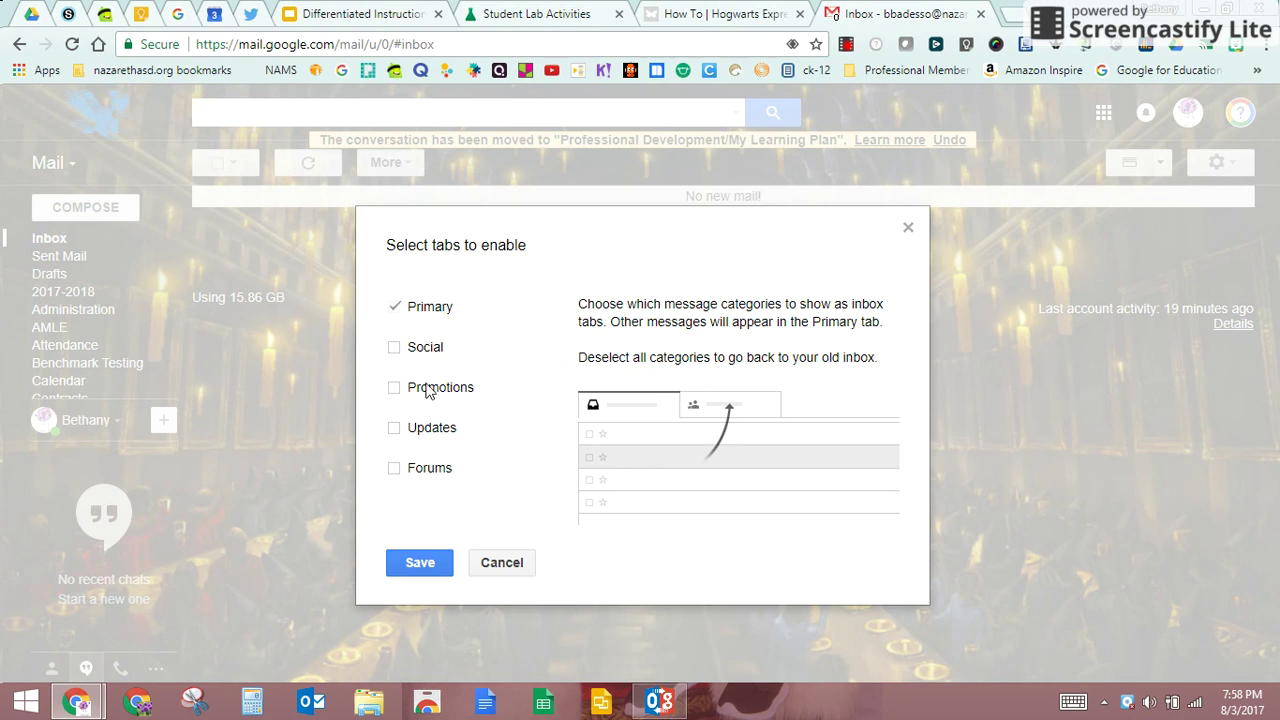
pyautogui.moveTo(410, 367)
pyautogui.click(515, 564)
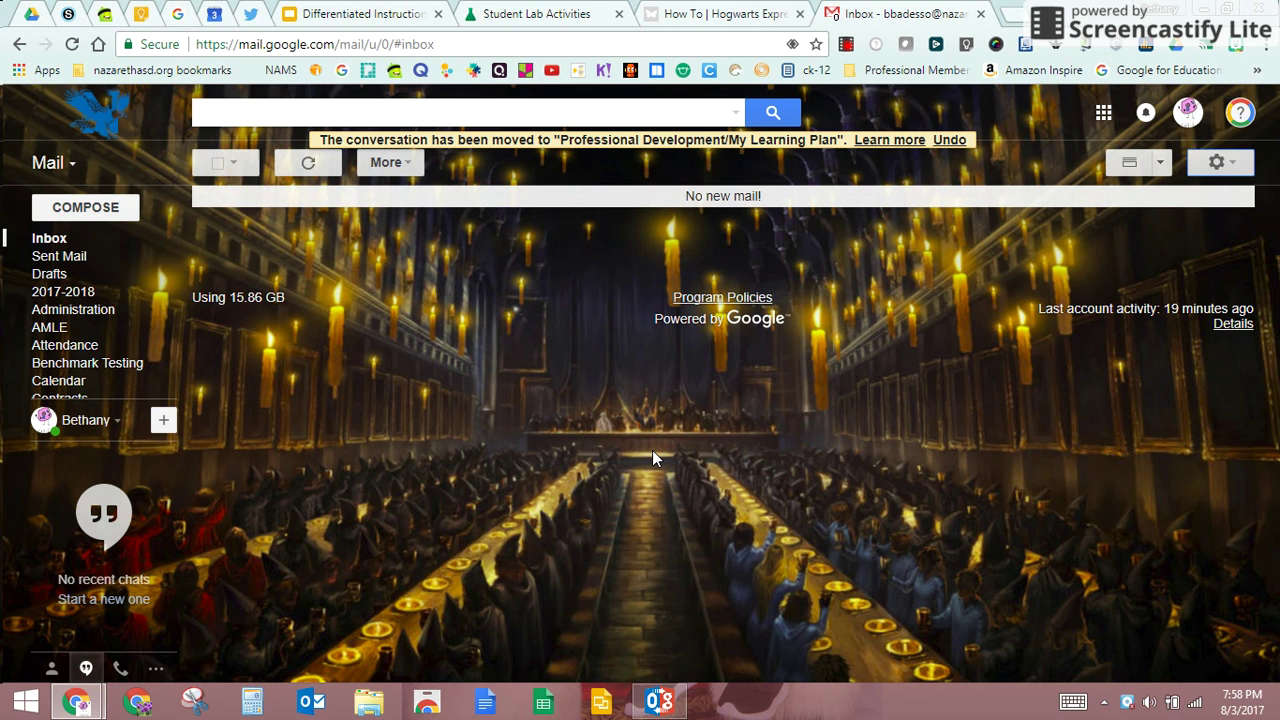
# Browse the photo, solid-colour and illustrated themes, and save with the current candlelit hall theme selected
pyautogui.click(1220, 158)
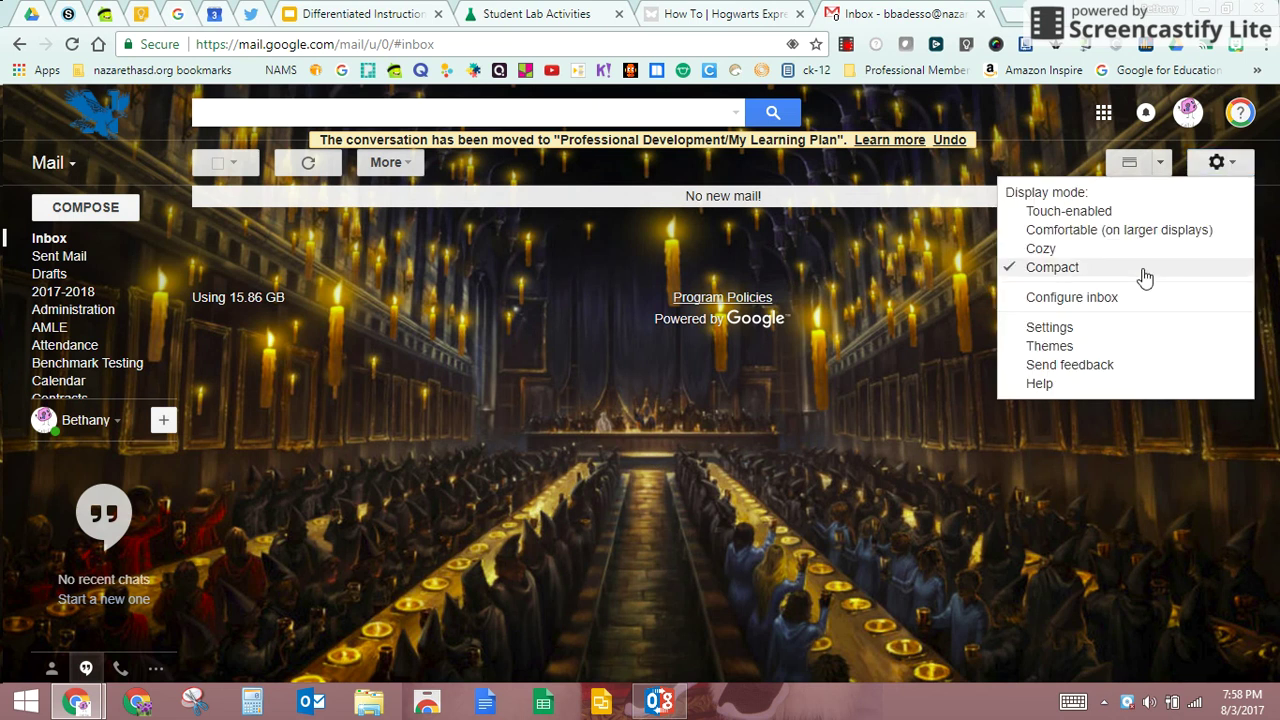
pyautogui.click(1087, 347)
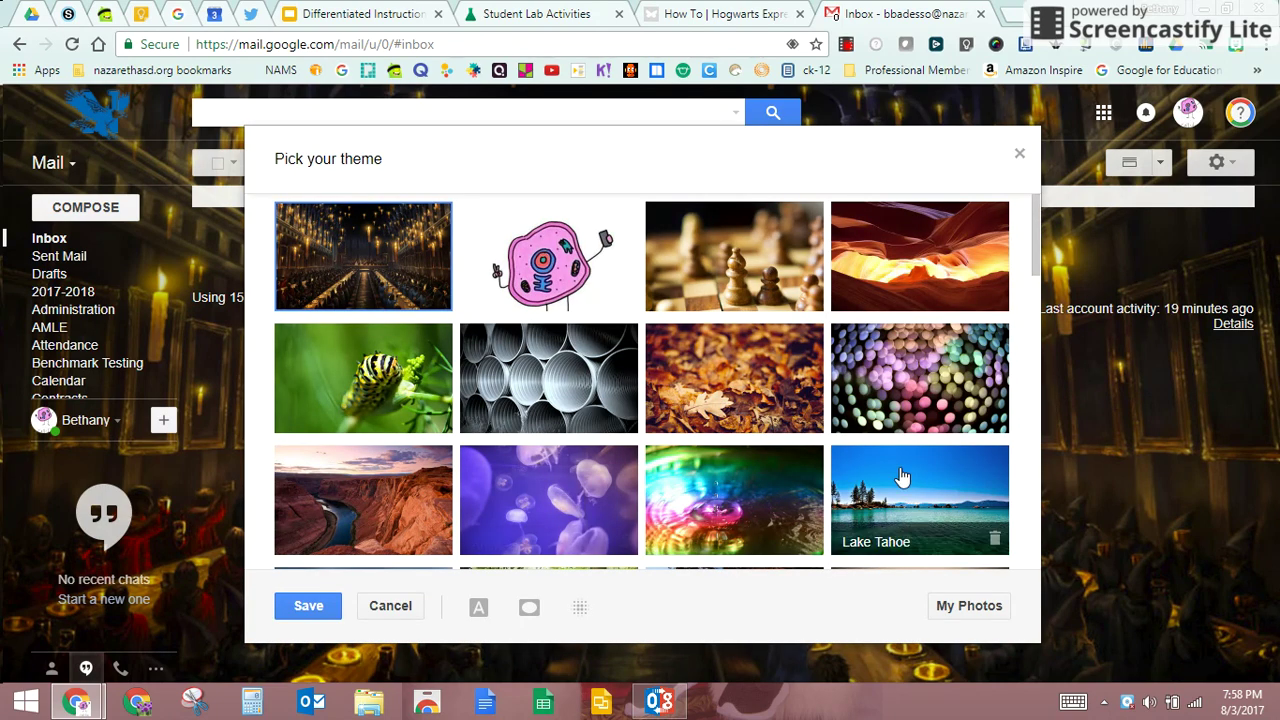
pyautogui.scroll(-3, 852, 418)
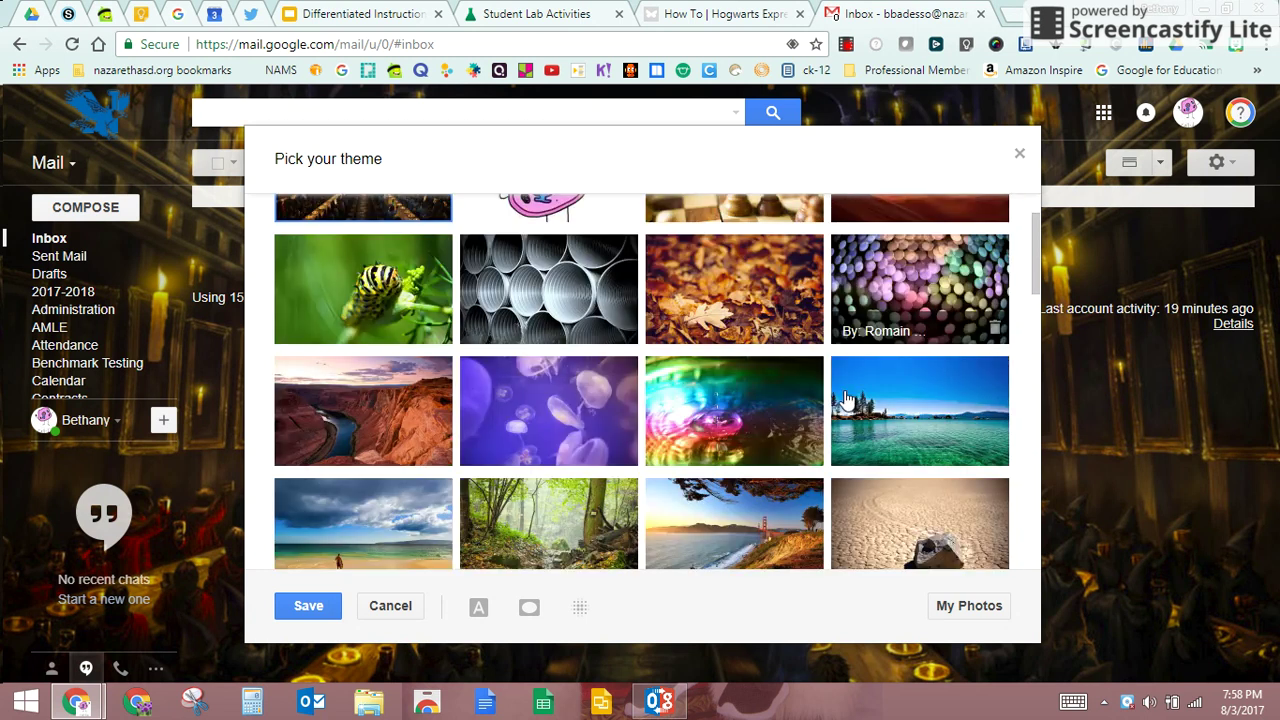
pyautogui.scroll(-10, 845, 399)
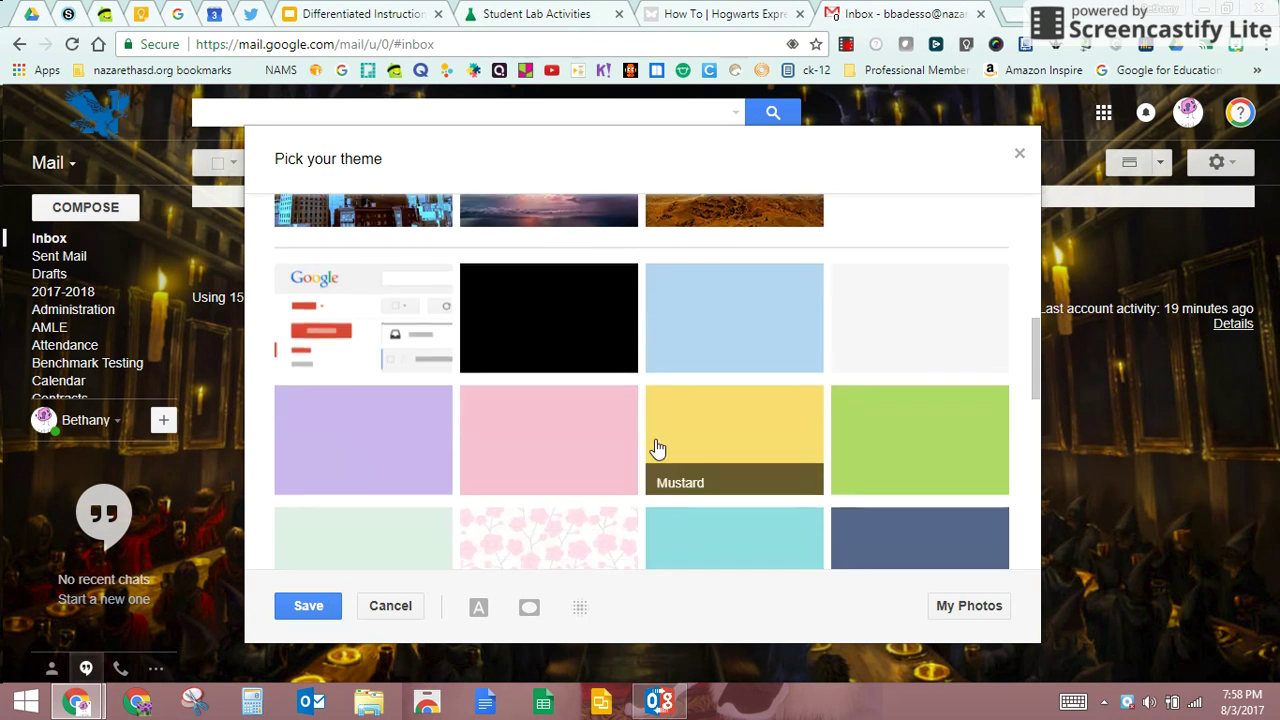
pyautogui.scroll(-5, 655, 439)
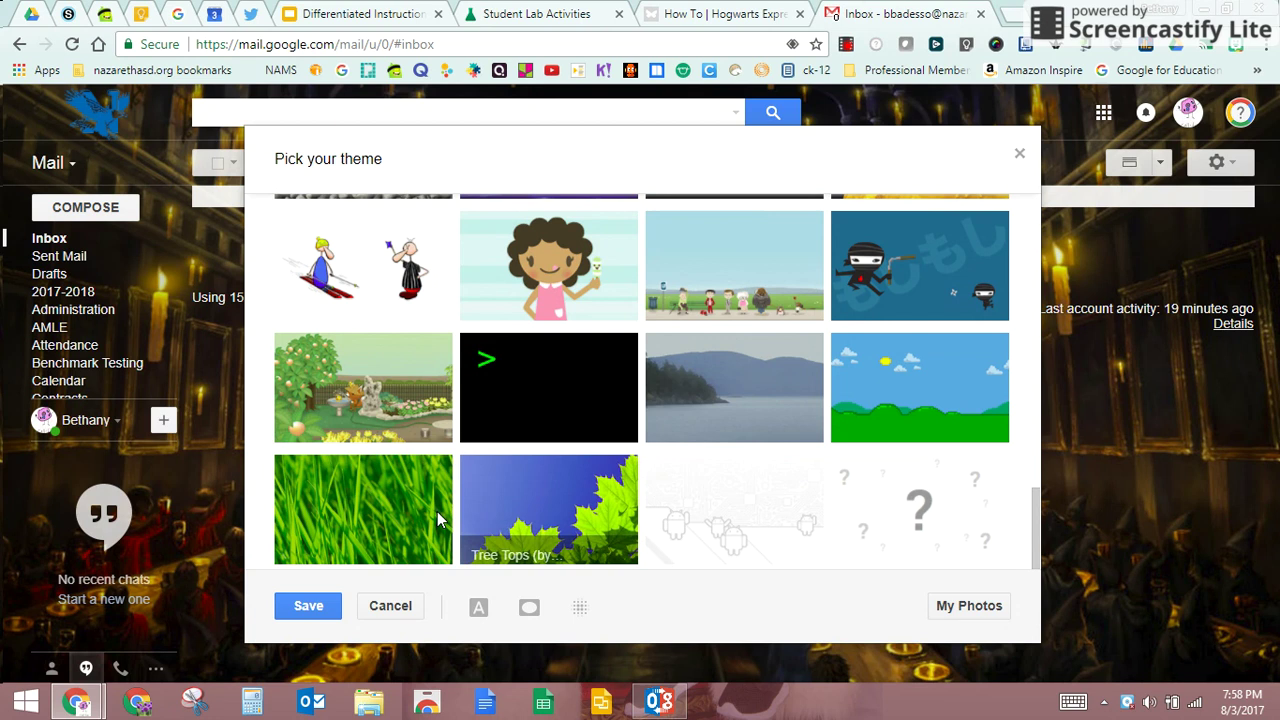
pyautogui.click(308, 607)
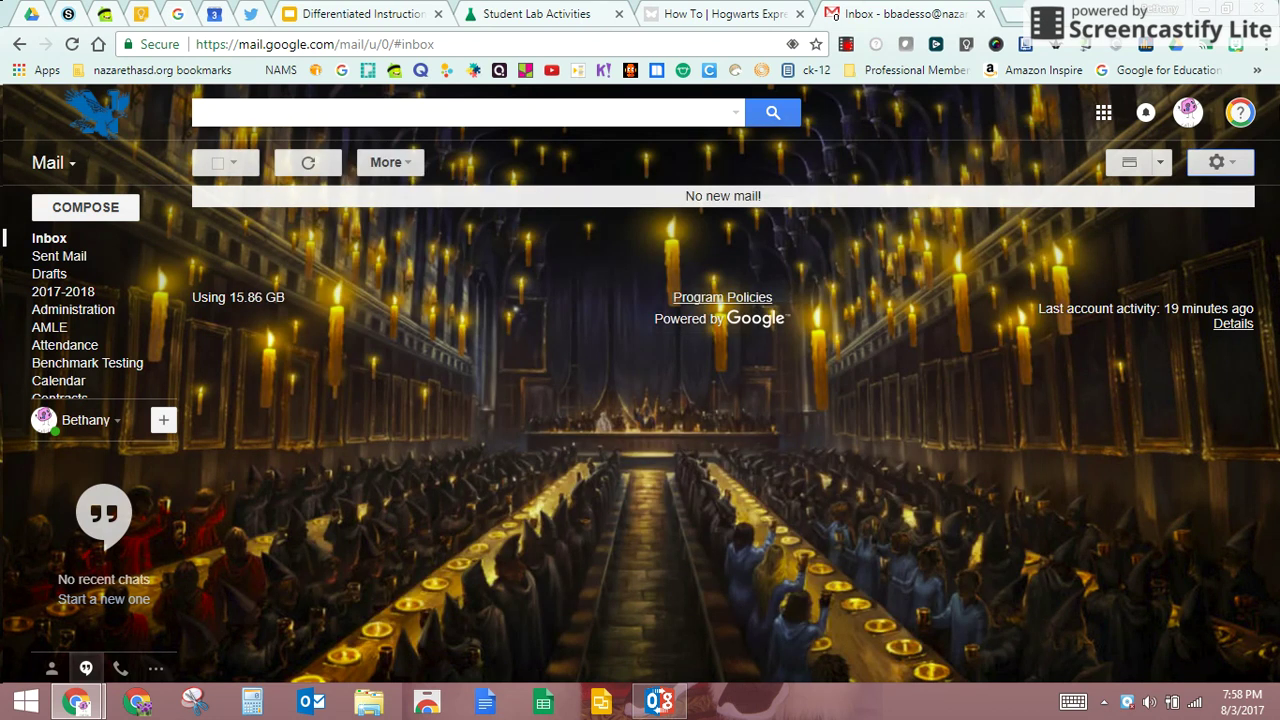
# Open the general mail settings and set the preview pane's mark-as-read option for conversations to Never
pyautogui.click(1238, 168)
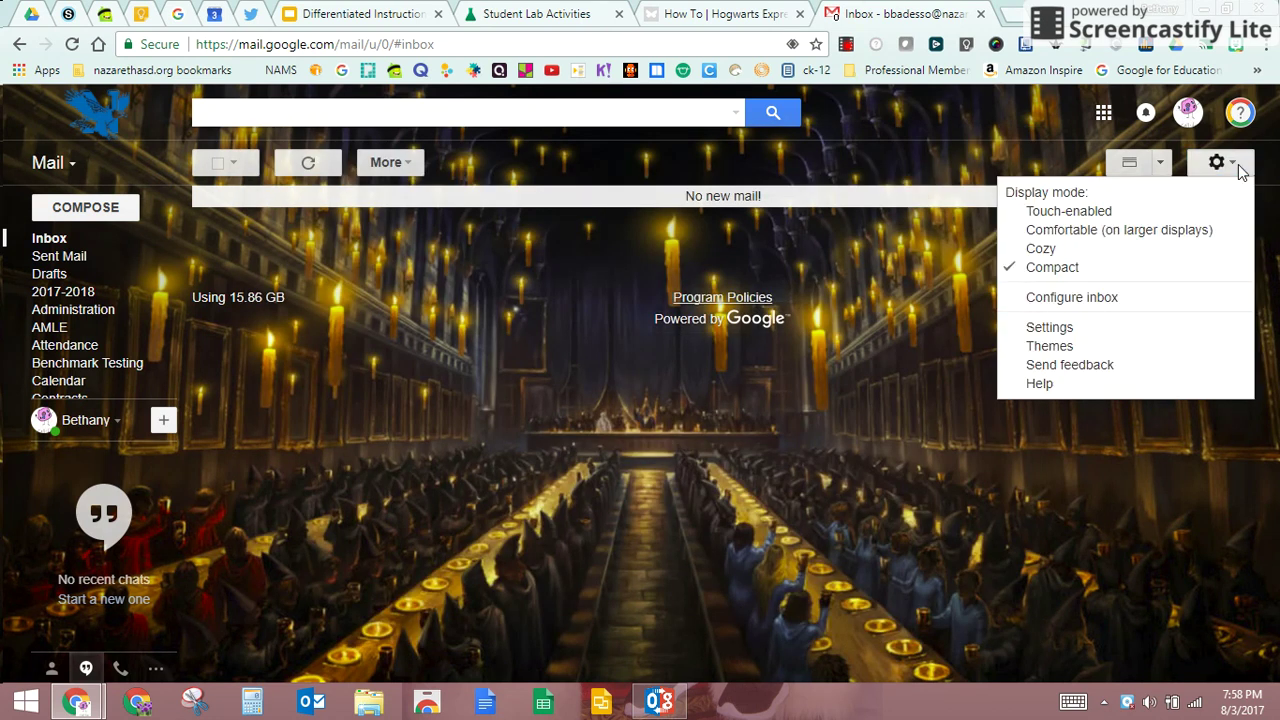
pyautogui.click(1070, 327)
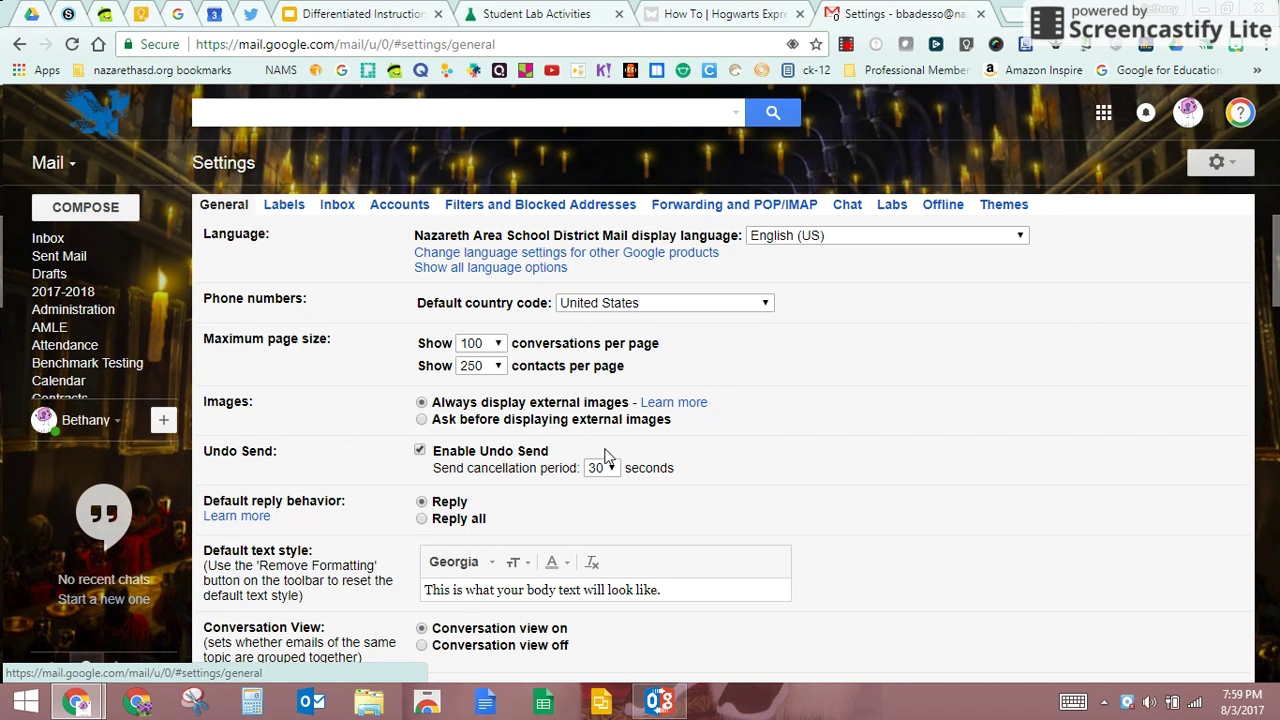
pyautogui.scroll(-1, 852, 468)
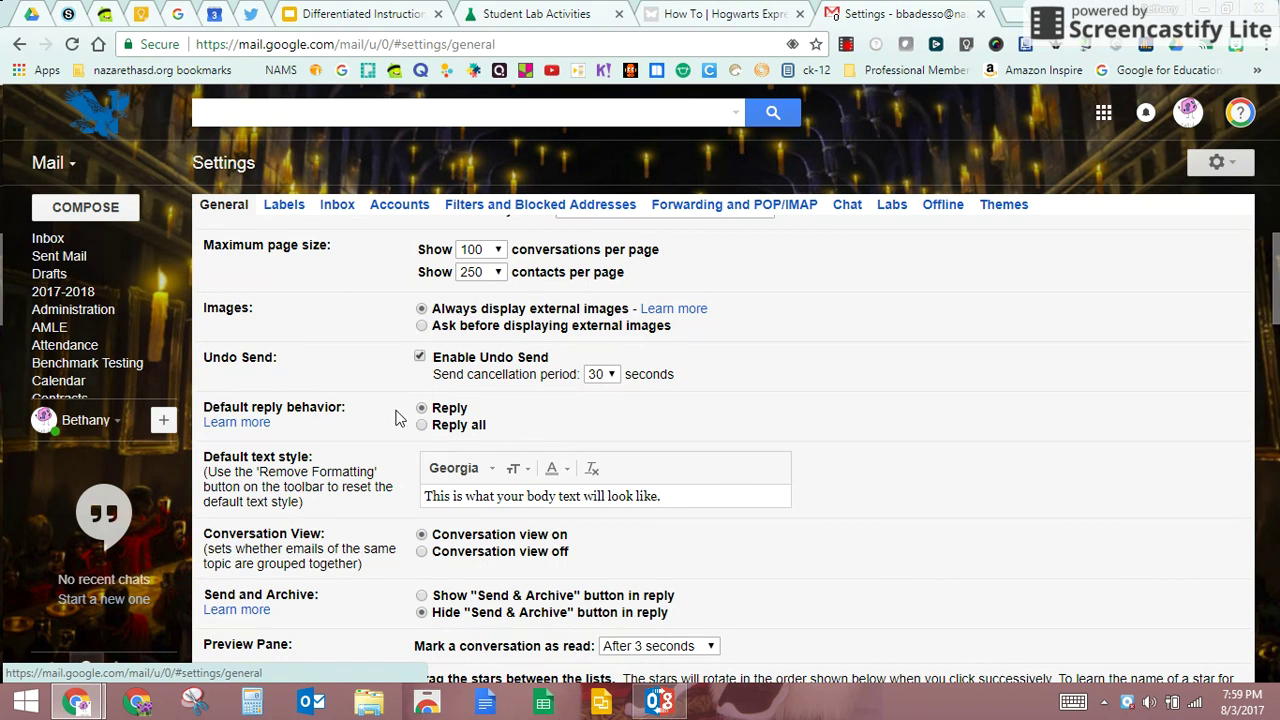
pyautogui.scroll(-2, 866, 492)
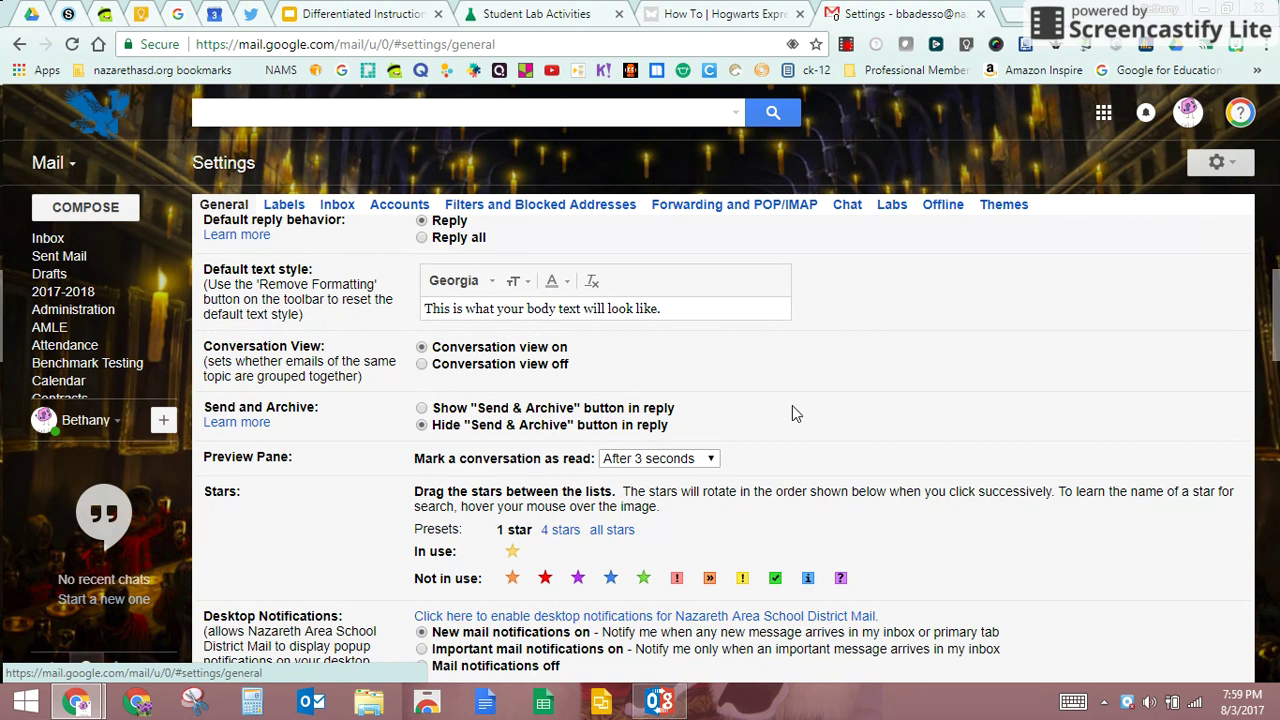
pyautogui.scroll(-2, 800, 420)
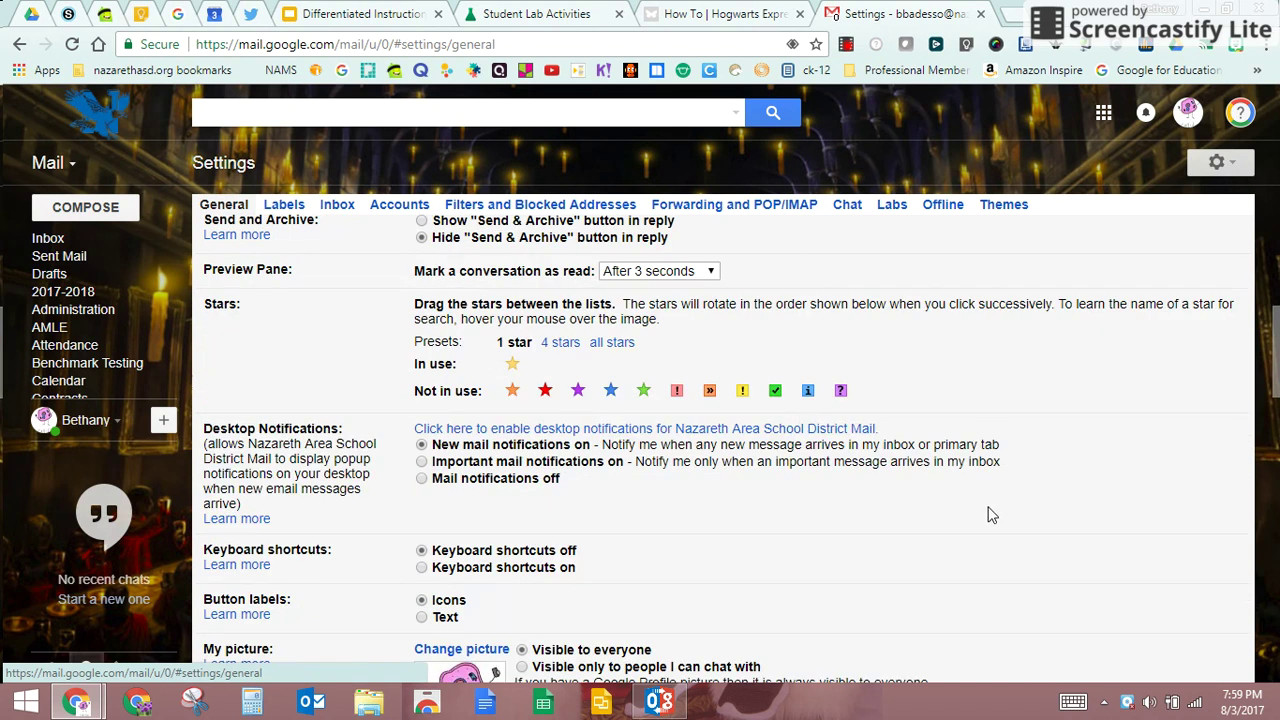
pyautogui.click(686, 276)
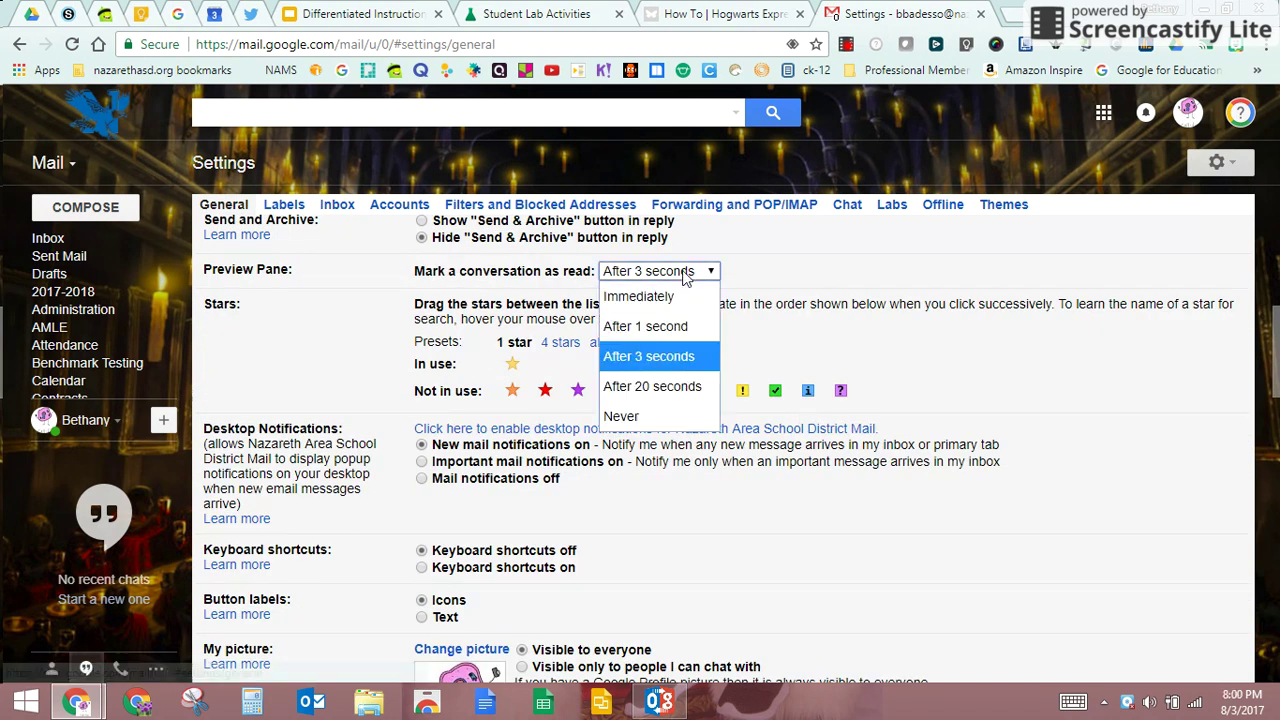
pyautogui.click(672, 416)
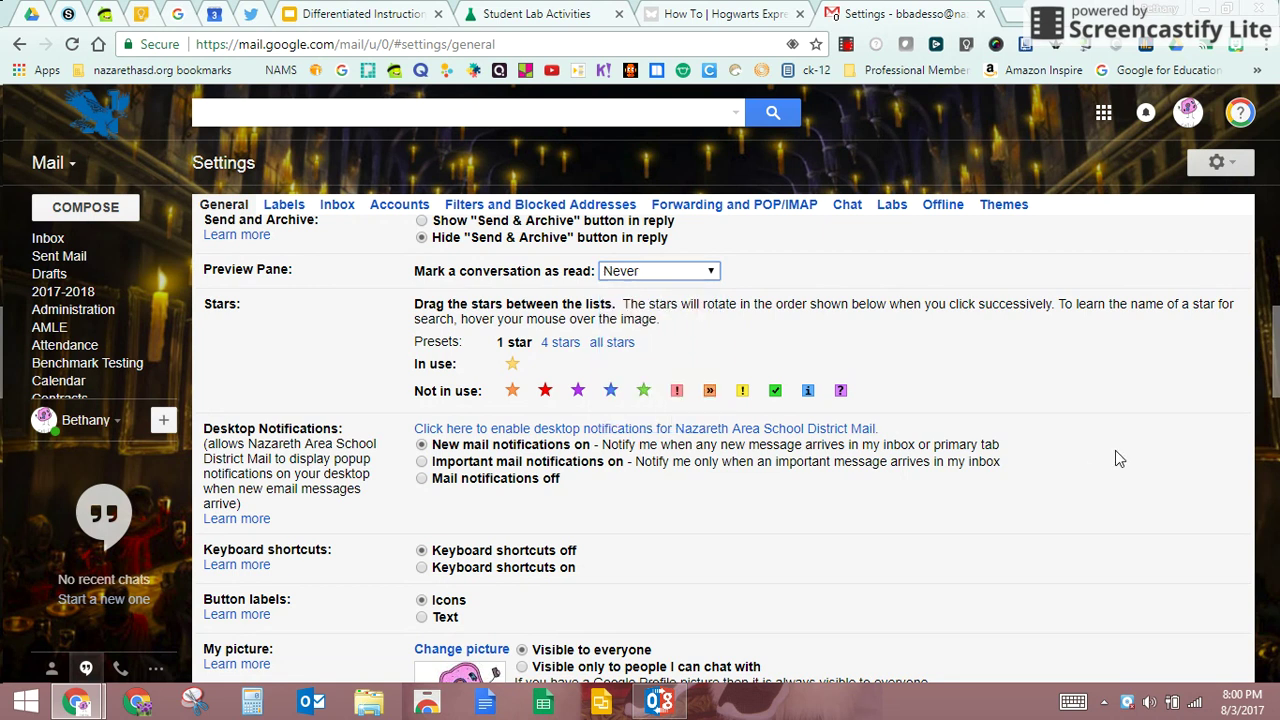
pyautogui.click(650, 272)
pyautogui.click(642, 422)
# Examine the general options for stars, desktop notifications, profile picture and contacts, and review the email signature with its confidentiality notice
pyautogui.scroll(-1, 1055, 535)
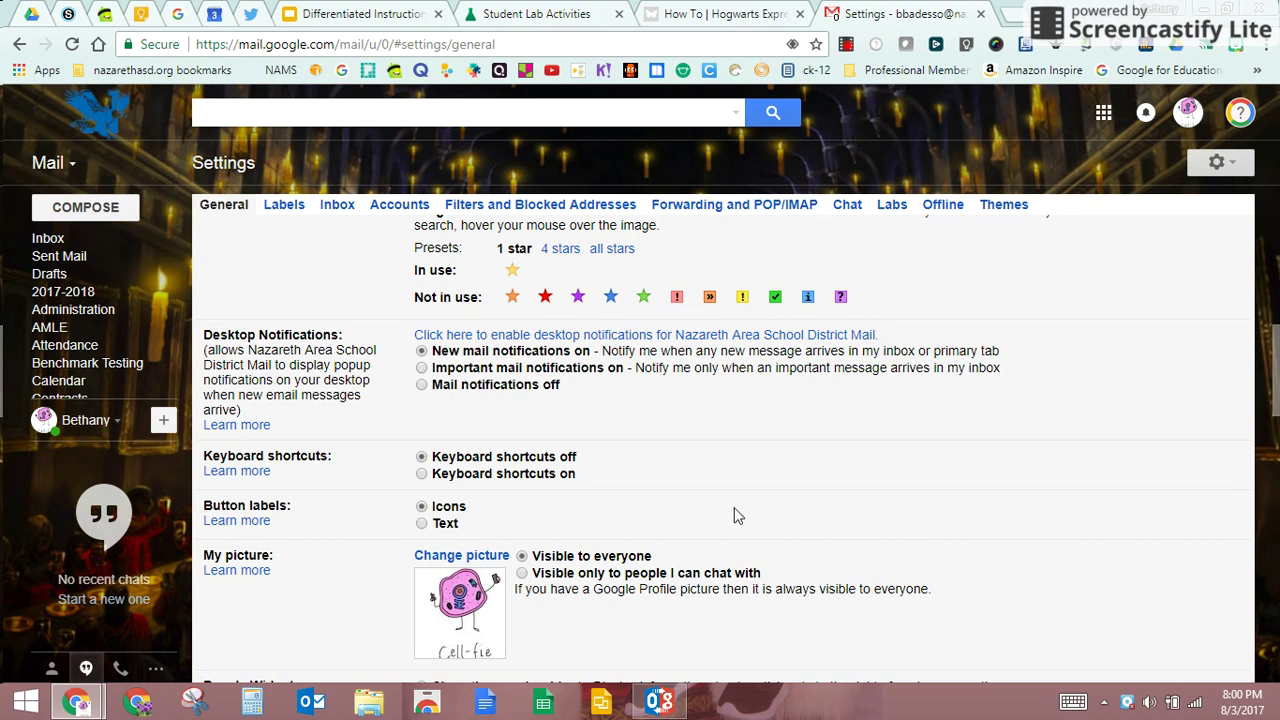
pyautogui.scroll(-1, 737, 512)
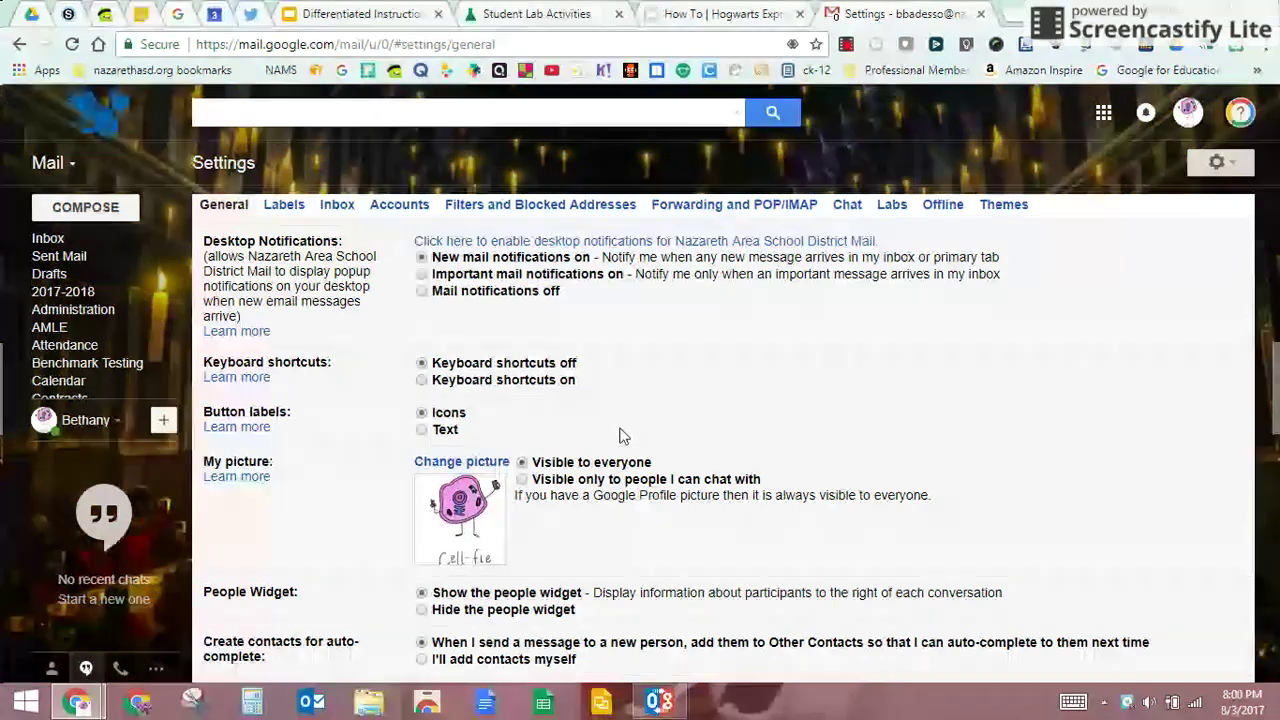
pyautogui.scroll(-2, 625, 422)
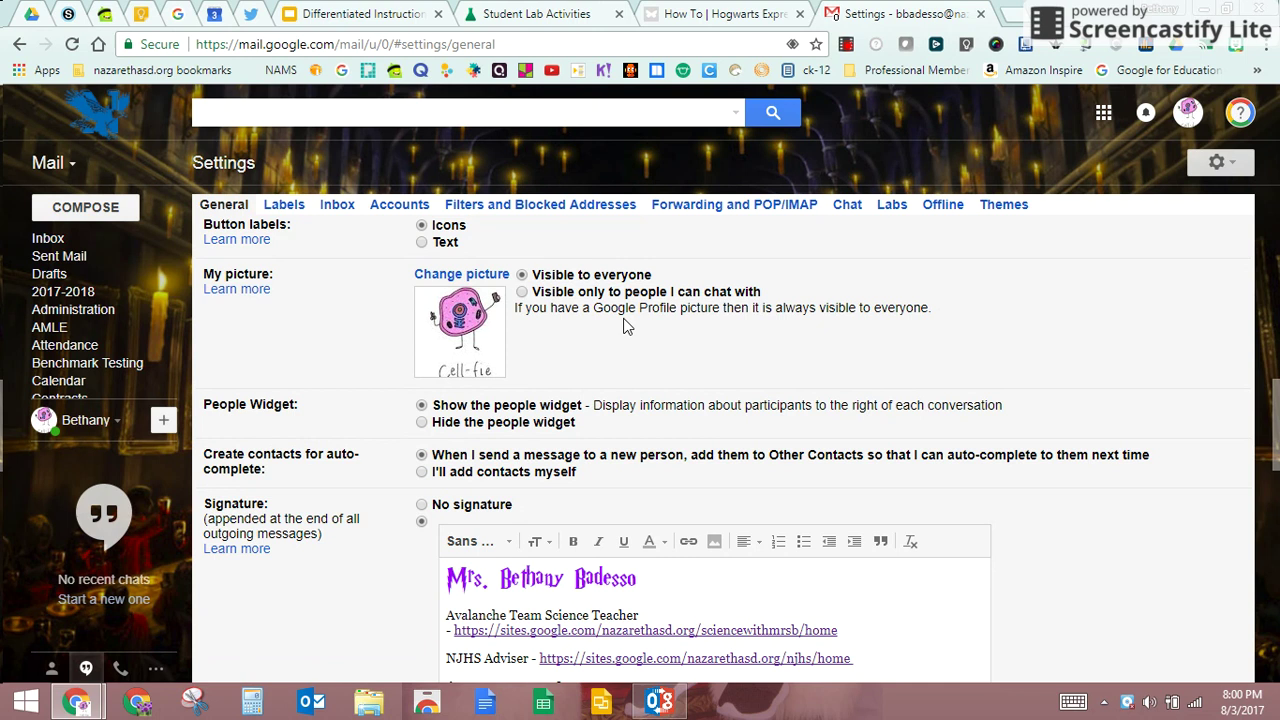
pyautogui.scroll(-2, 620, 322)
pyautogui.scroll(-1, 900, 337)
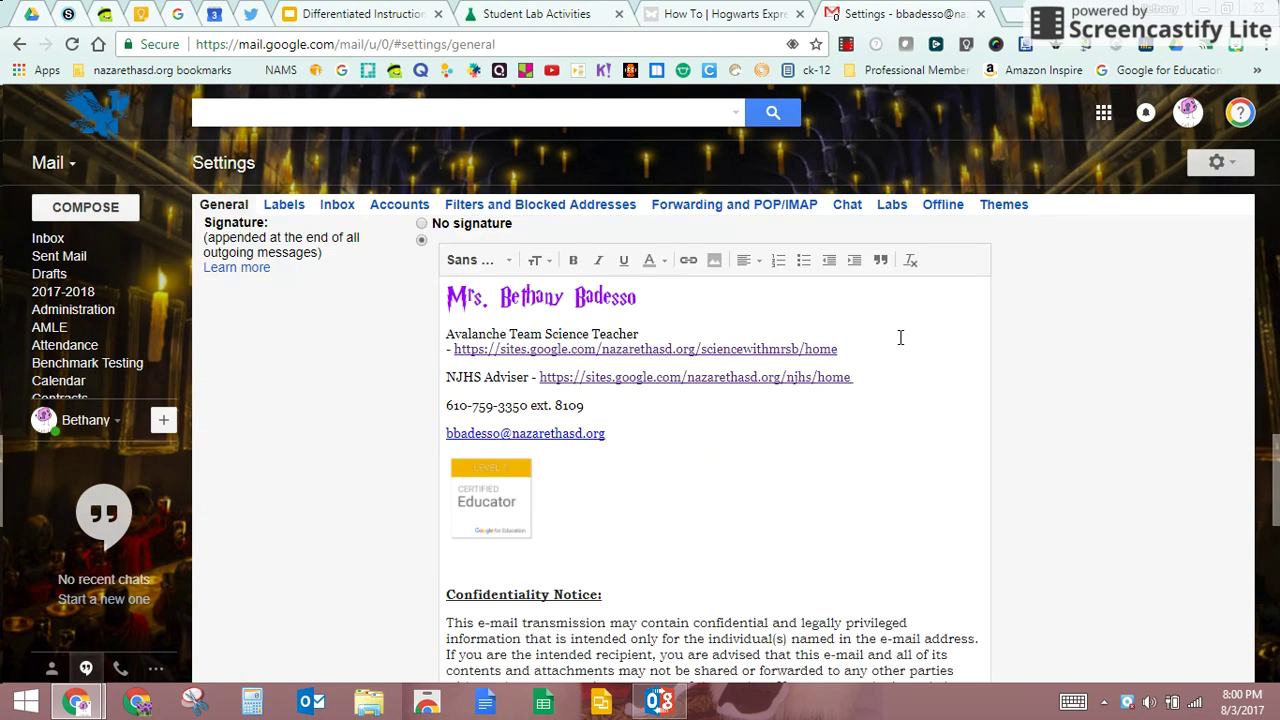
pyautogui.scroll(2, 908, 371)
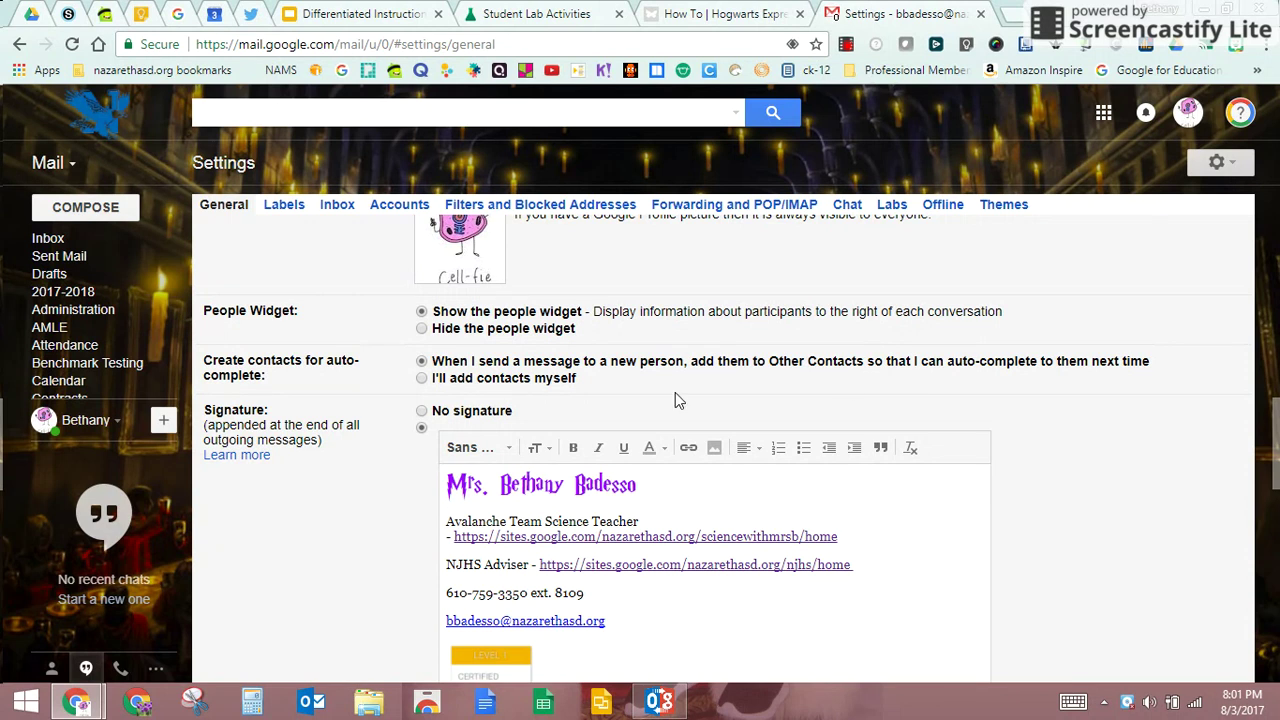
pyautogui.scroll(-1, 705, 569)
pyautogui.scroll(-4, 705, 569)
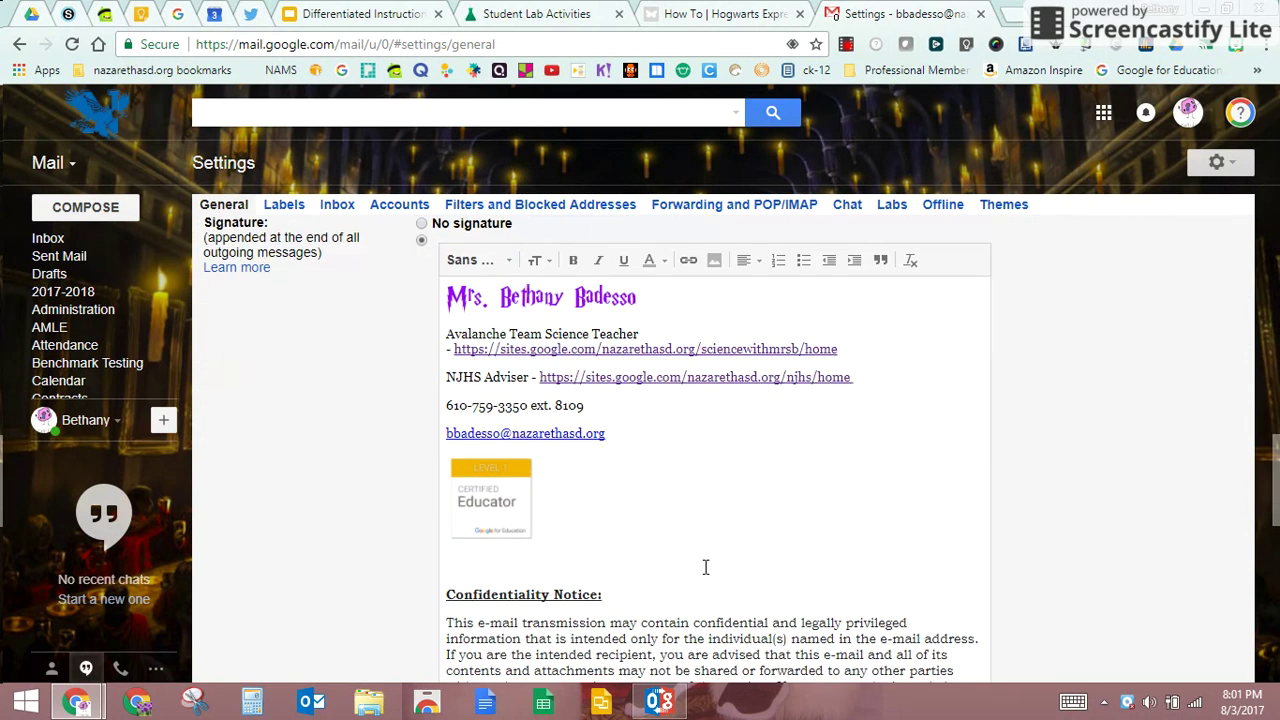
pyautogui.scroll(4, 703, 560)
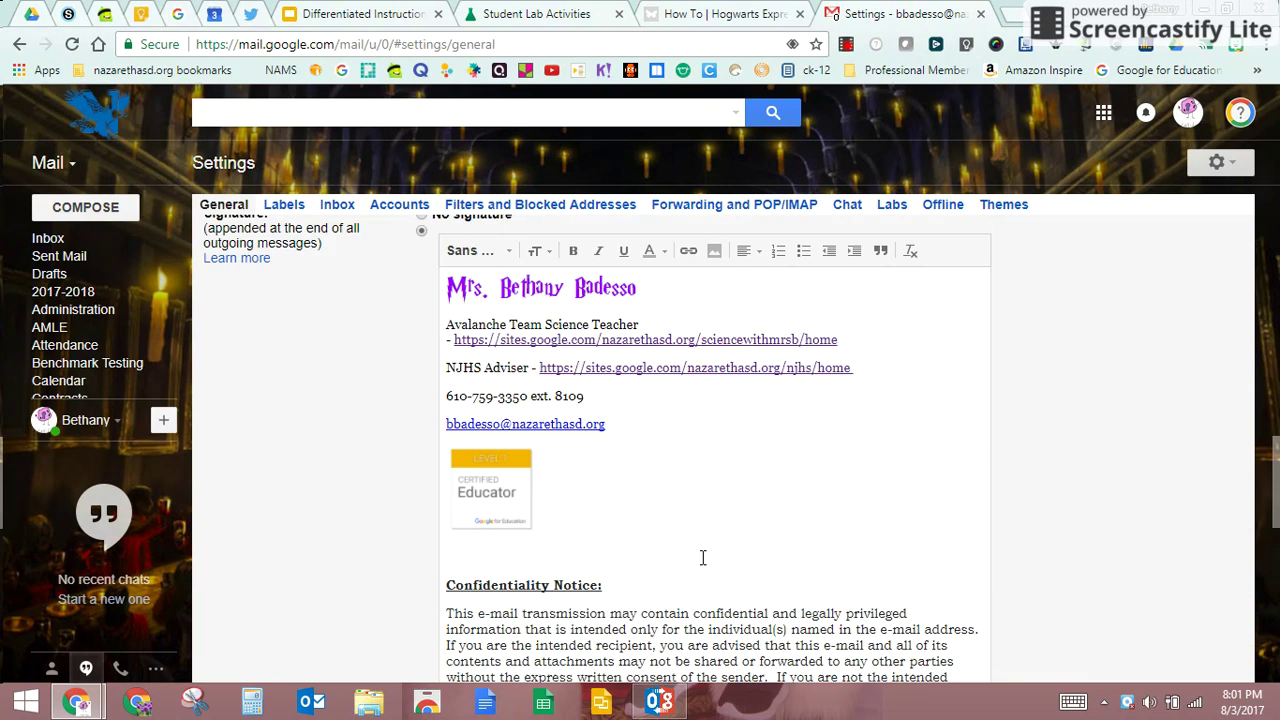
pyautogui.scroll(-1, 703, 557)
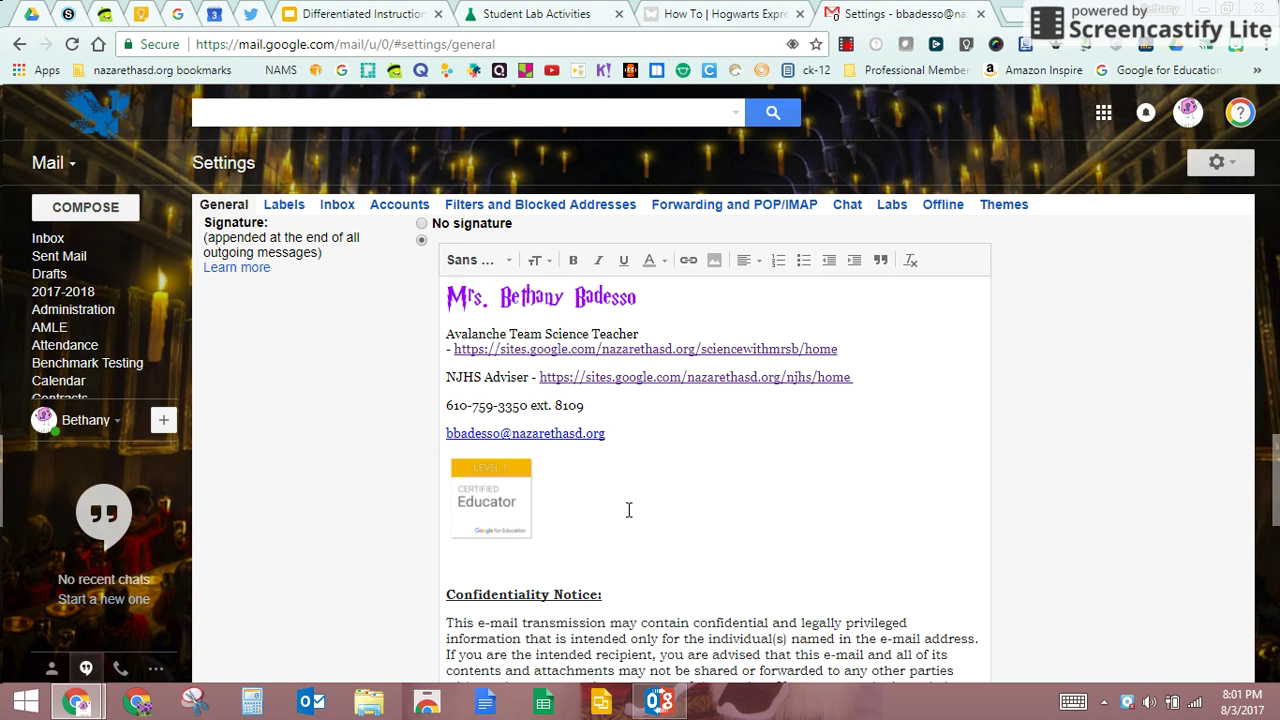
pyautogui.scroll(-3, 629, 510)
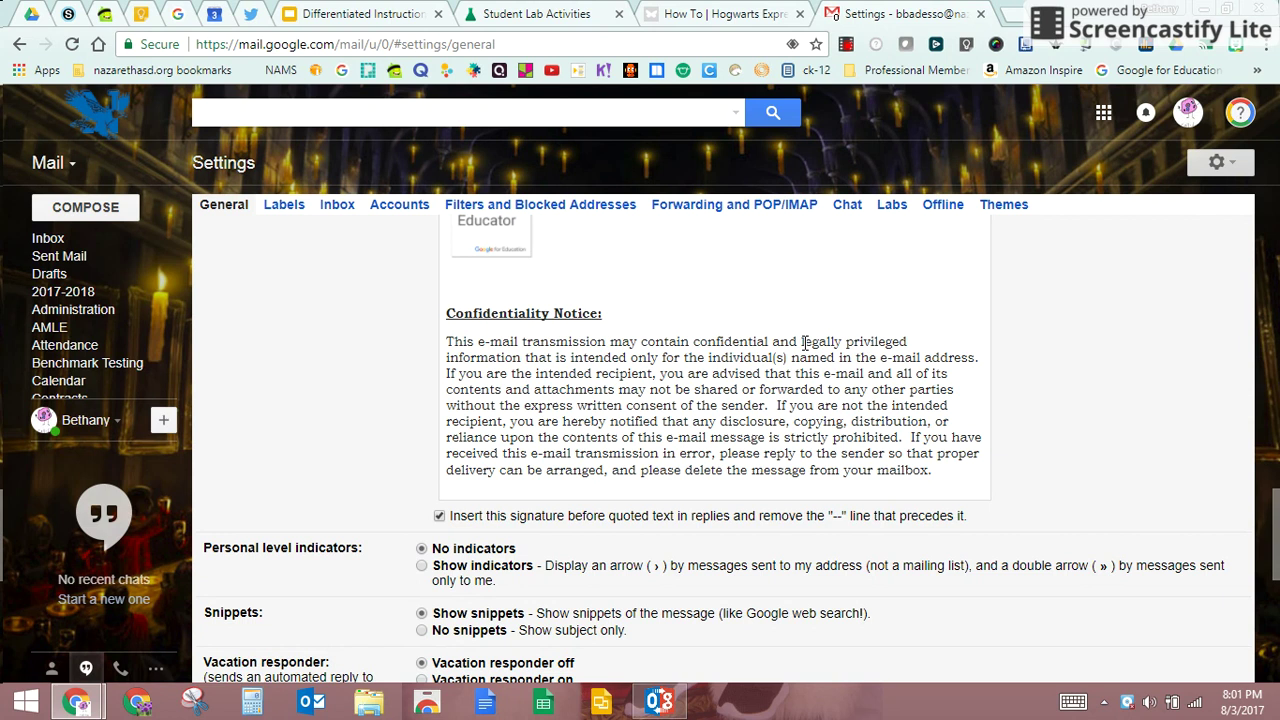
pyautogui.scroll(1, 960, 385)
pyautogui.scroll(1, 973, 390)
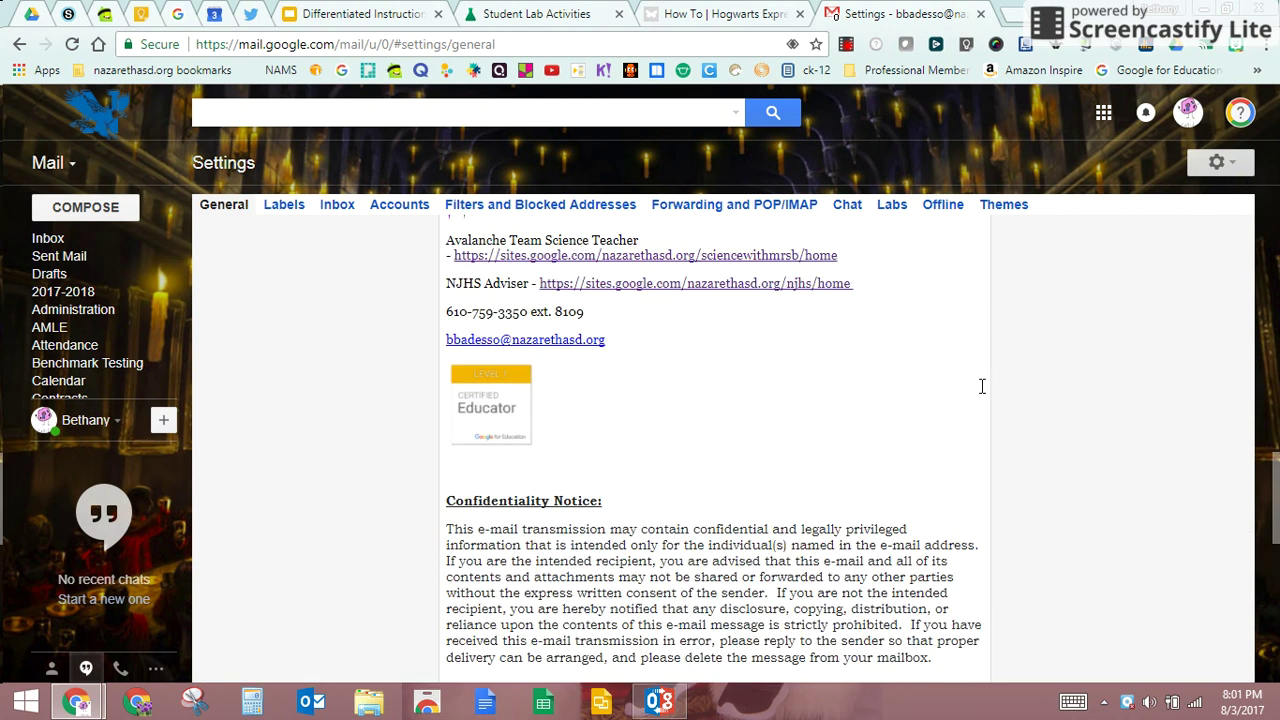
# Turn on the vacation responder and set its first day to November 30, 2017
pyautogui.scroll(-4, 982, 386)
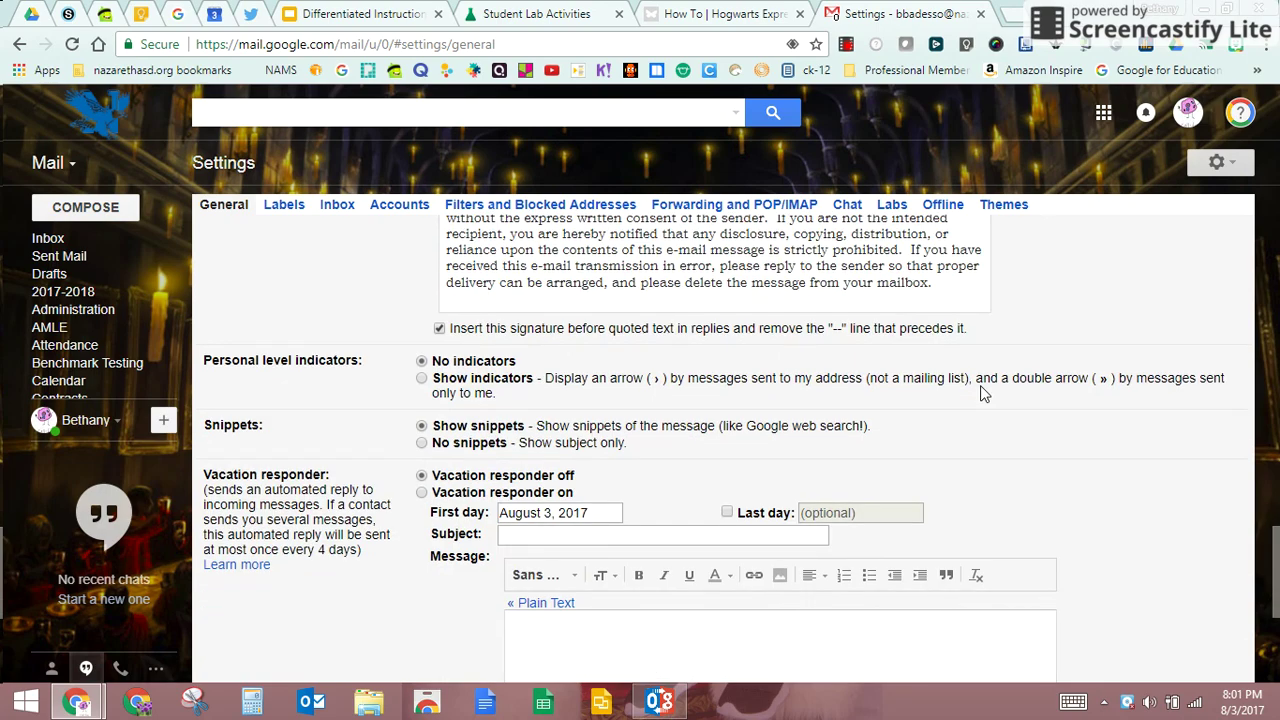
pyautogui.scroll(-2, 980, 392)
pyautogui.scroll(1, 980, 392)
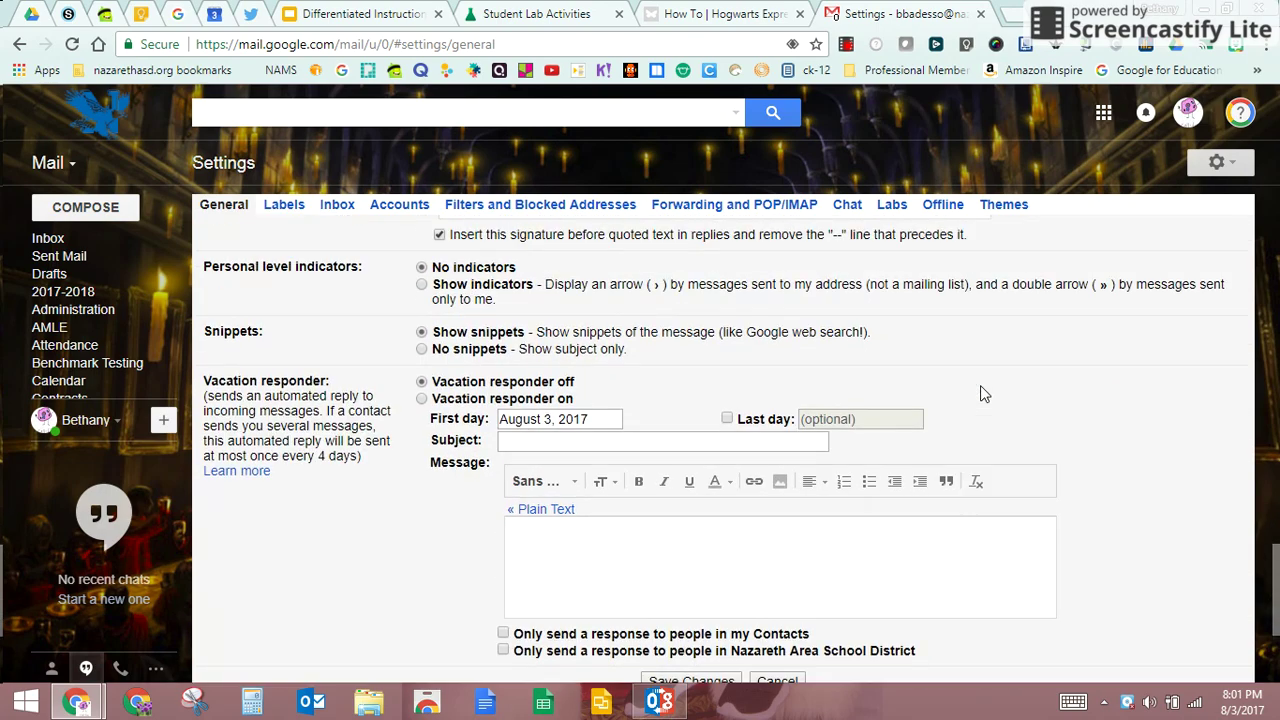
pyautogui.scroll(-1, 830, 440)
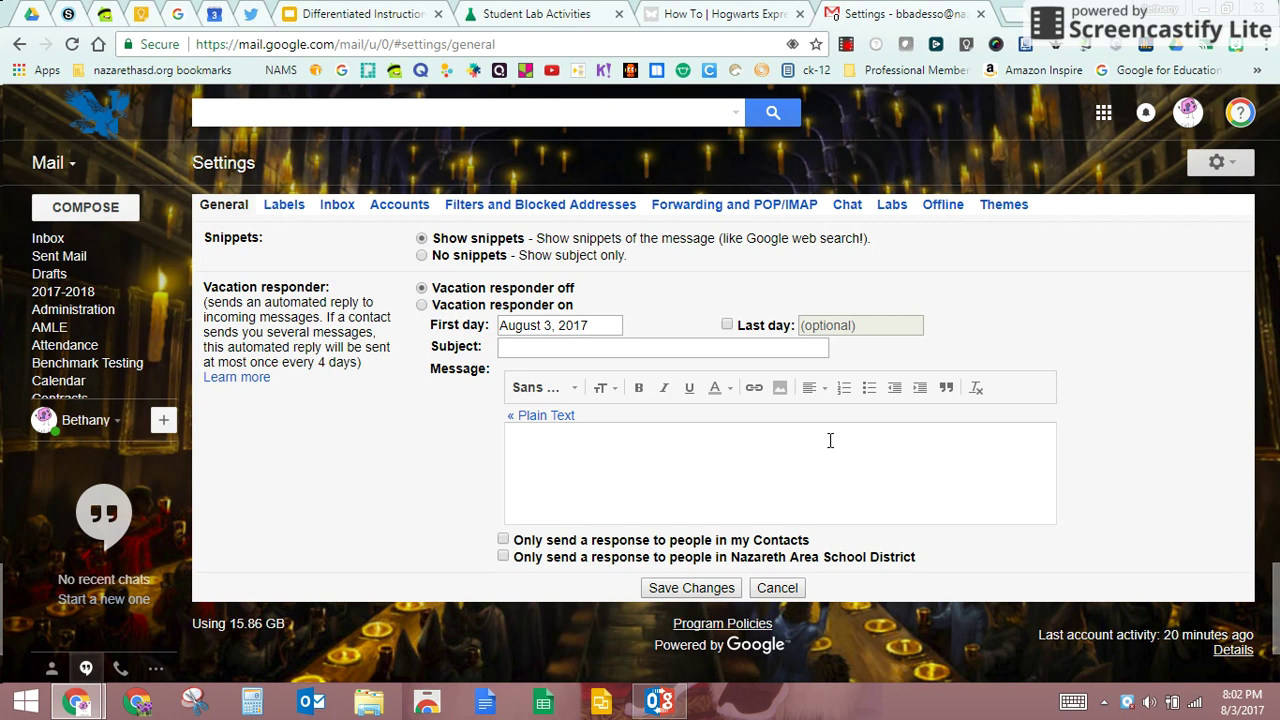
pyautogui.click(420, 304)
pyautogui.click(550, 333)
pyautogui.click(650, 352)
pyautogui.click(650, 352)
pyautogui.click(650, 352)
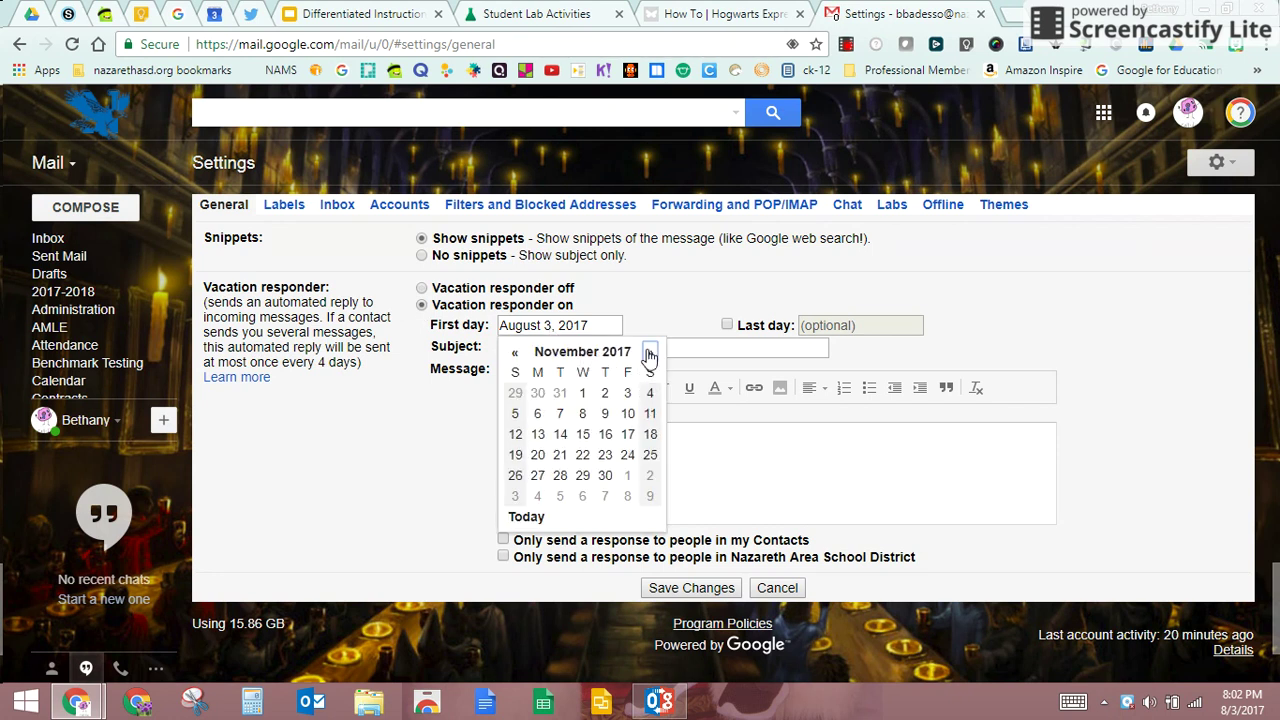
pyautogui.click(650, 352)
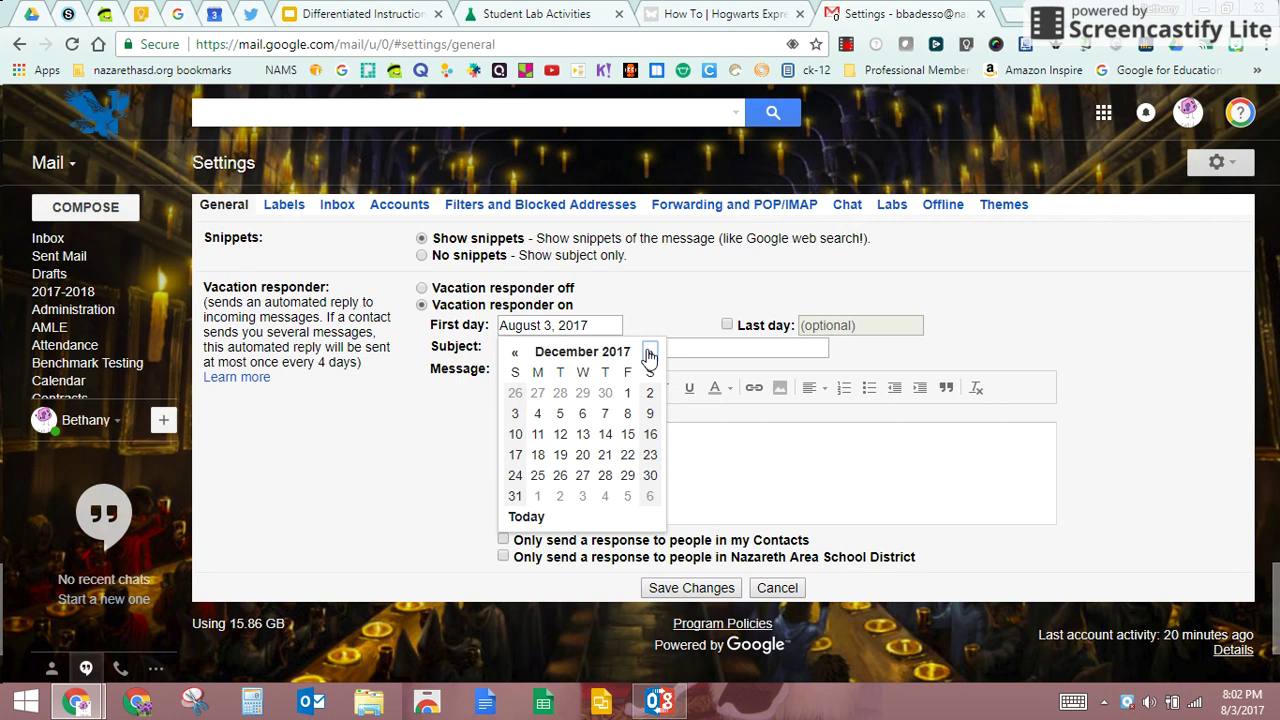
pyautogui.click(602, 393)
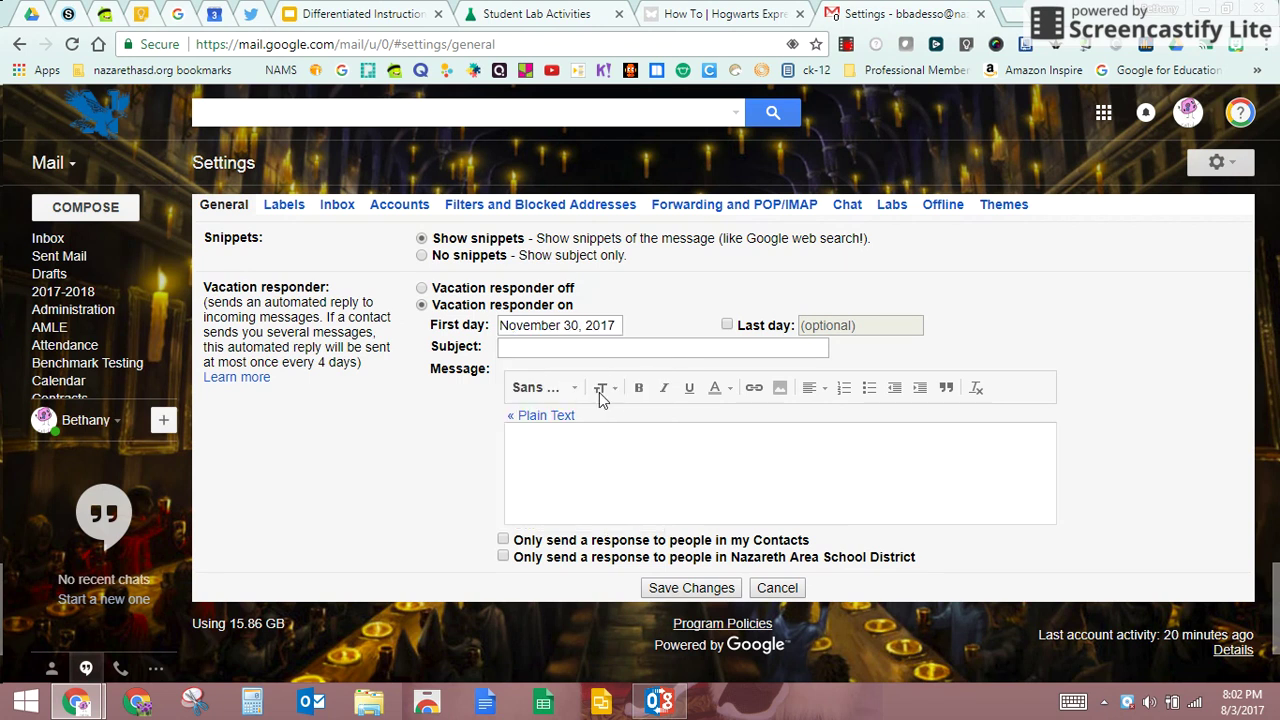
# Enable the vacation responder's last day, set it to December 3, 2017, and enter the subject "Out of Classroom"
pyautogui.click(727, 325)
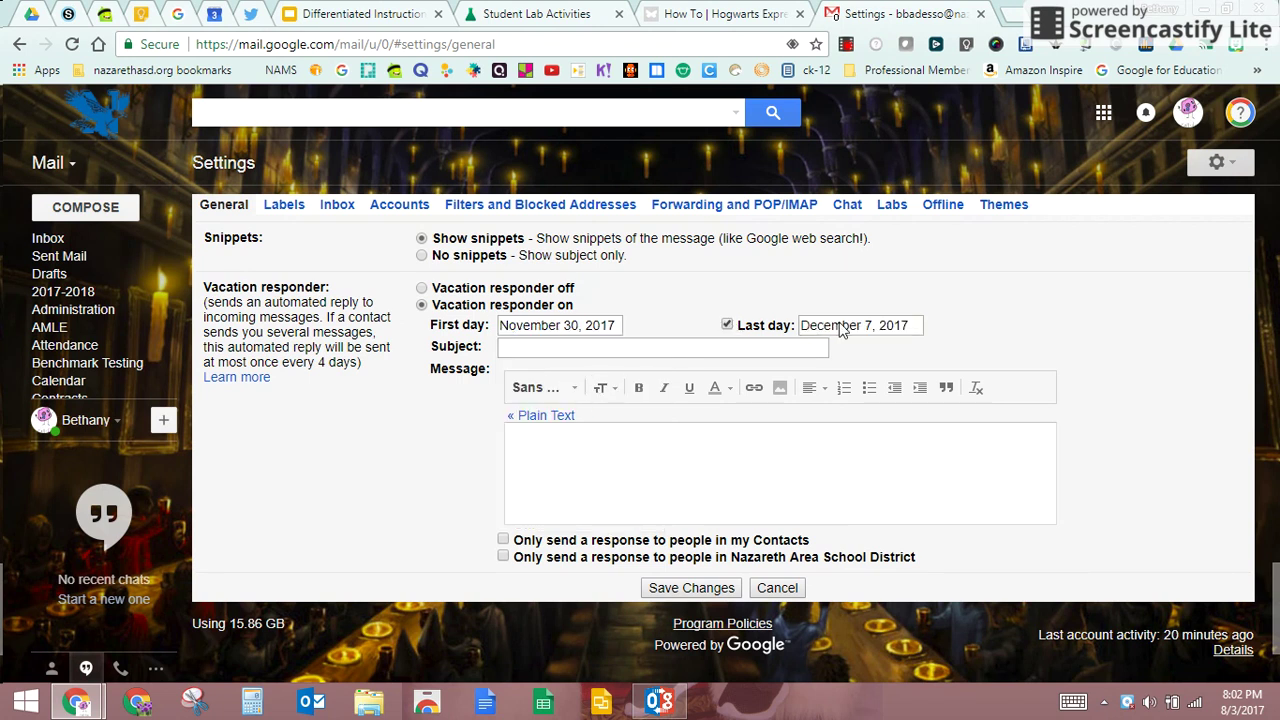
pyautogui.click(842, 330)
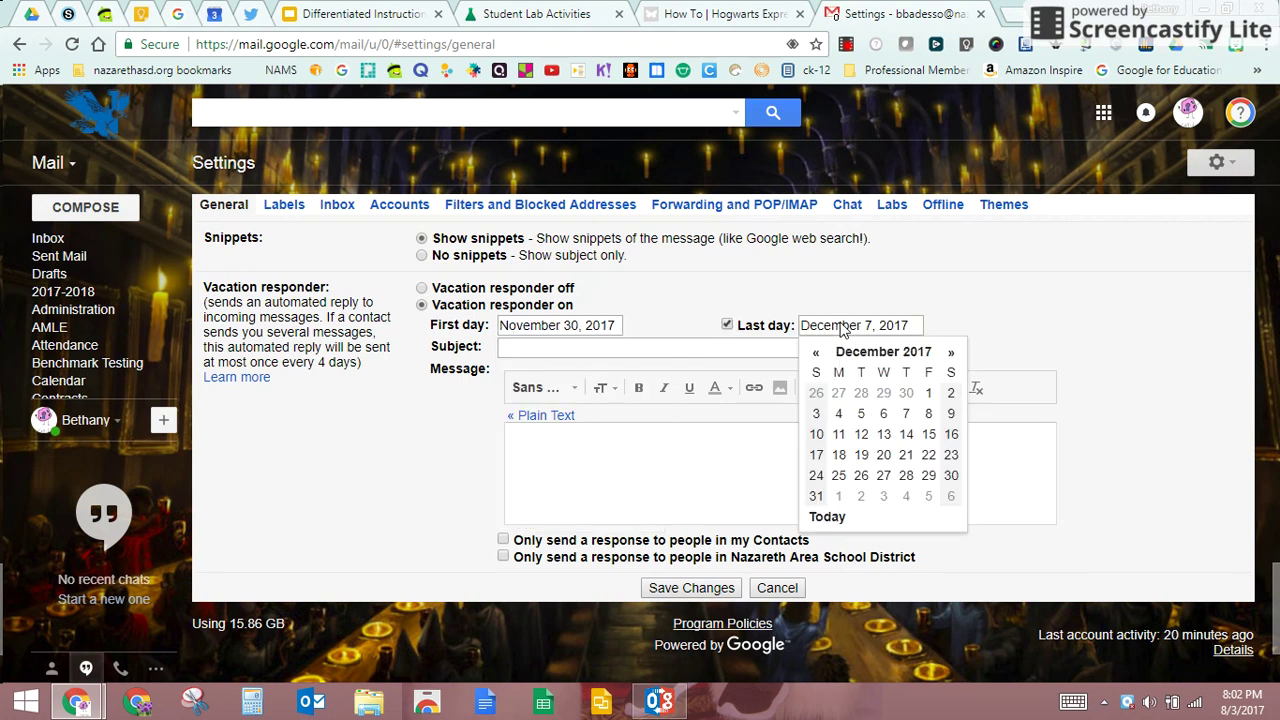
pyautogui.click(816, 415)
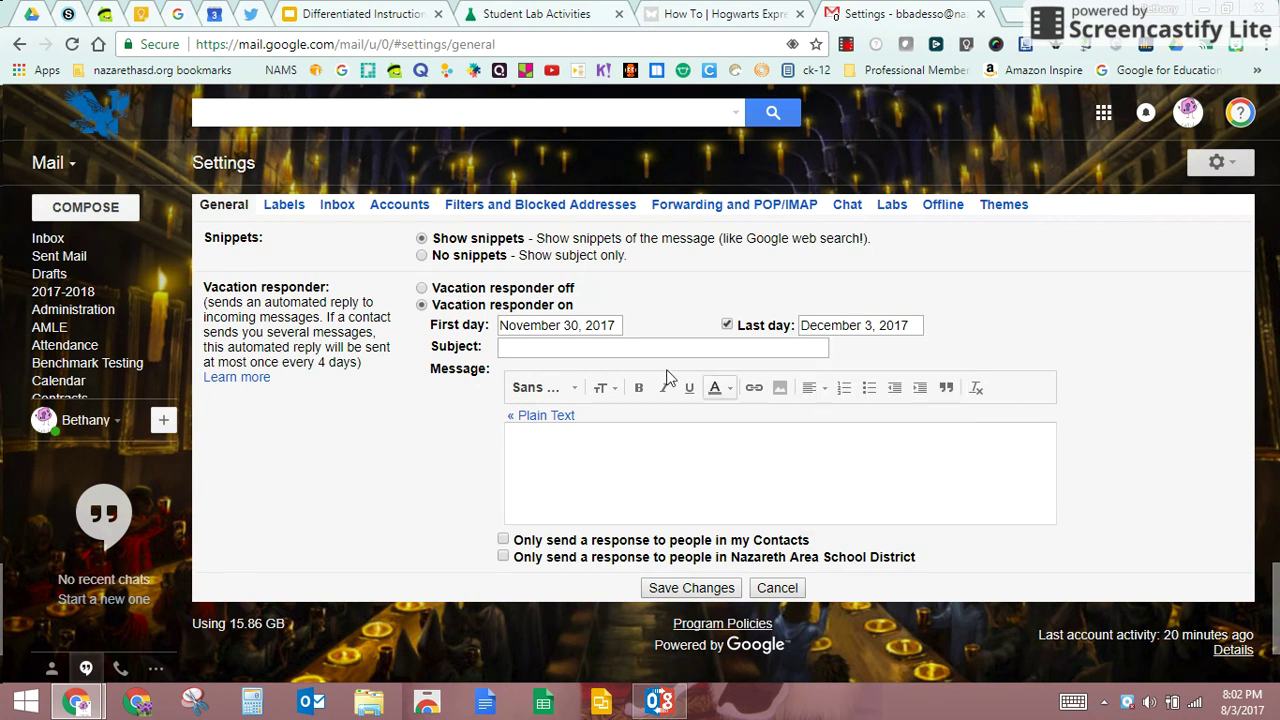
pyautogui.click(604, 345)
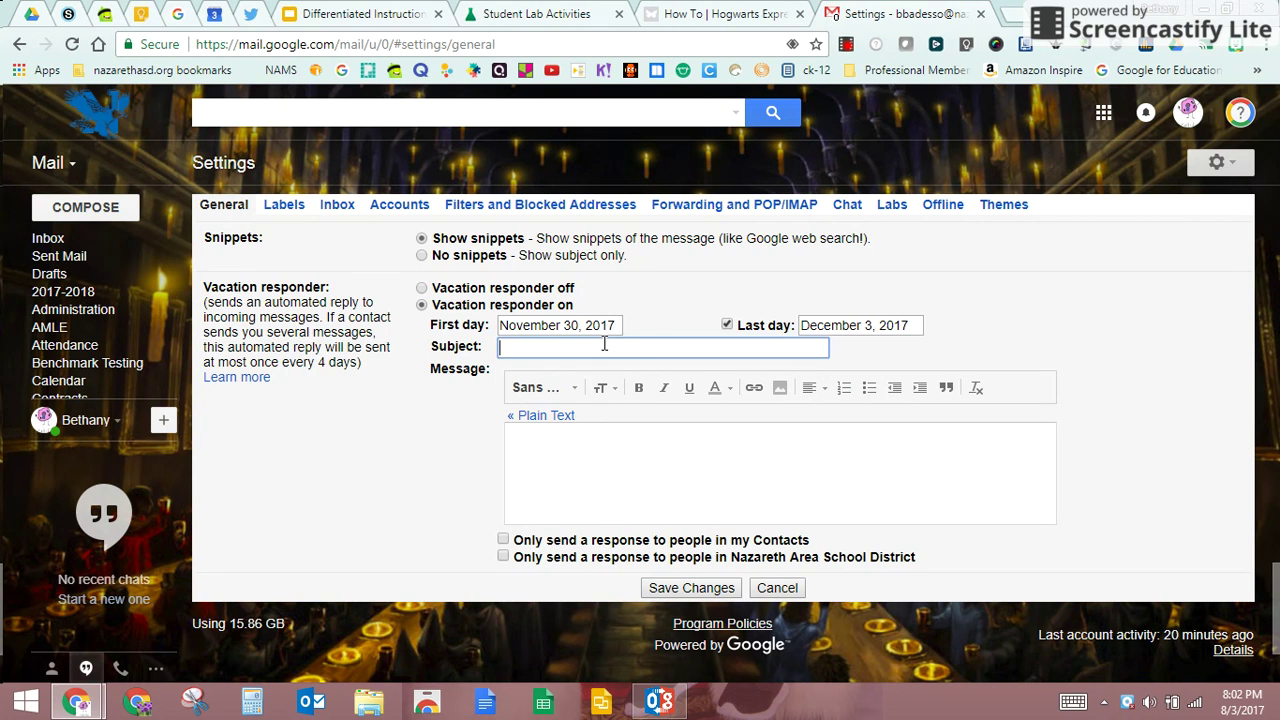
pyautogui.write('Out of Classroom')
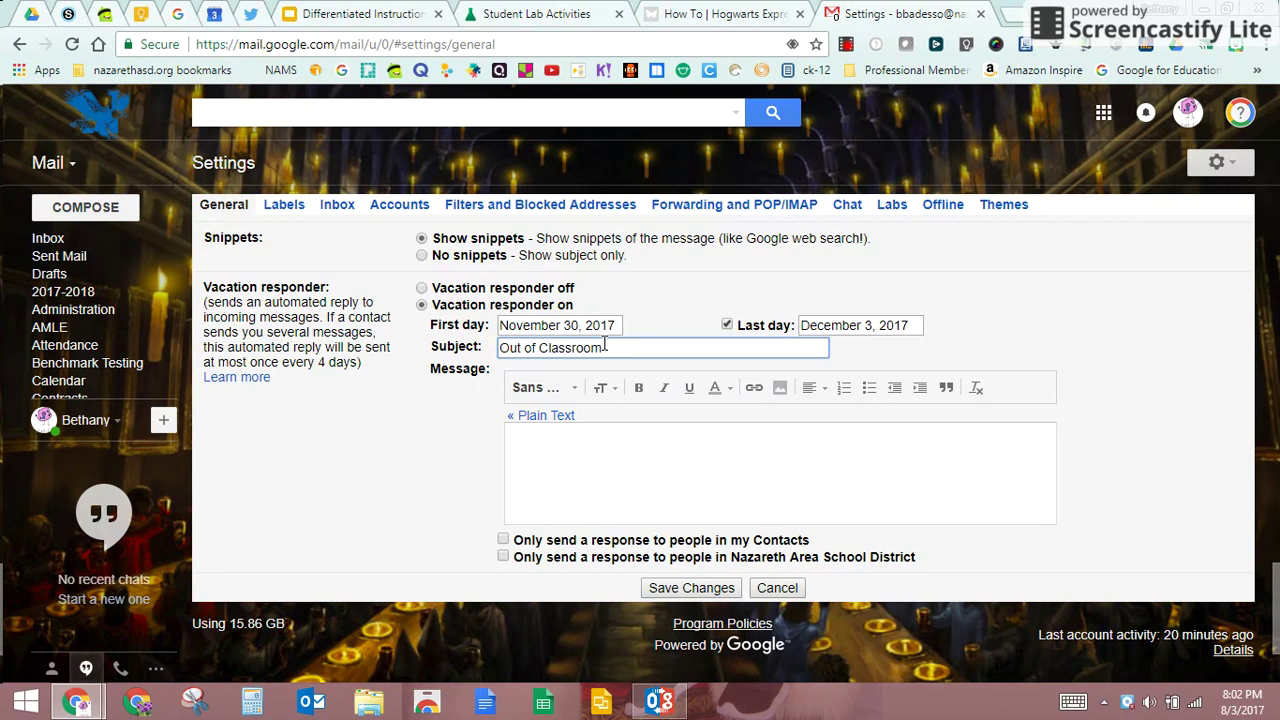
# Write the vacation responder message "thank you for your e-mail. I am currently away and will respond as soon as possible."
pyautogui.click(605, 475)
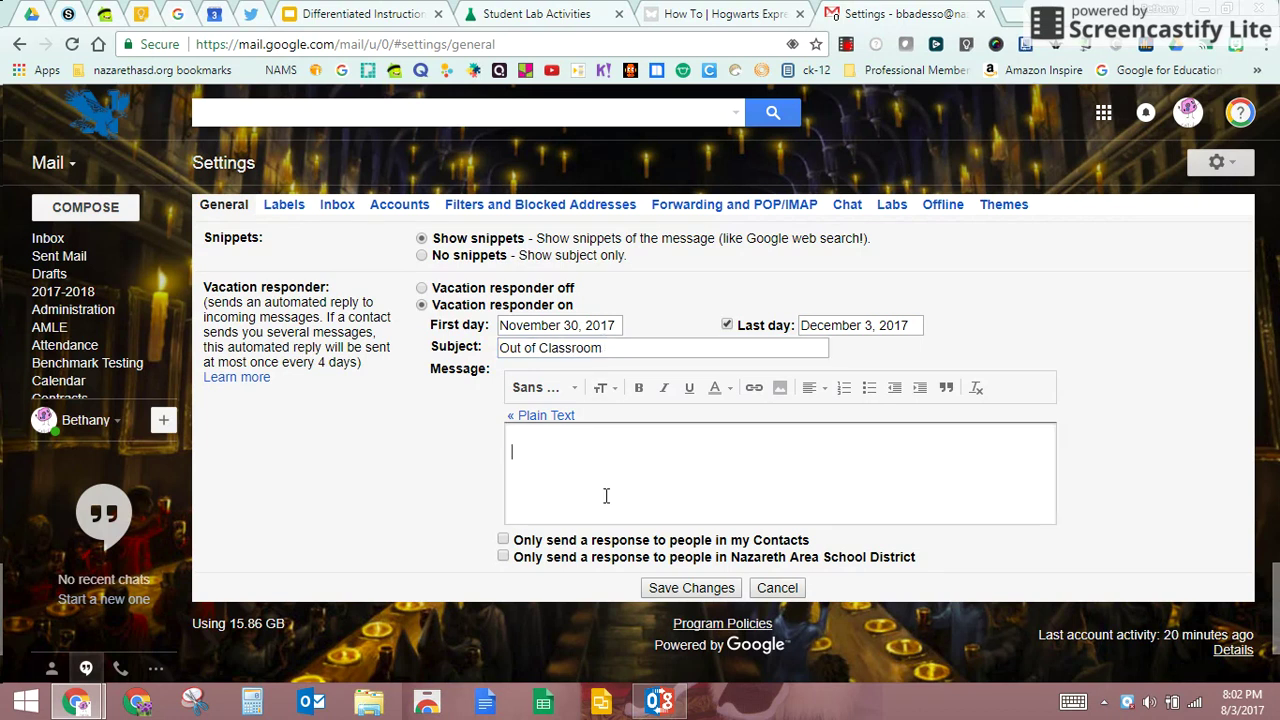
pyautogui.write('thank youf')
pyautogui.press('BackSpace')
pyautogui.write('for')
pyautogui.press('BackSpace')
pyautogui.press('BackSpace')
pyautogui.write('or your e-mail.  I')
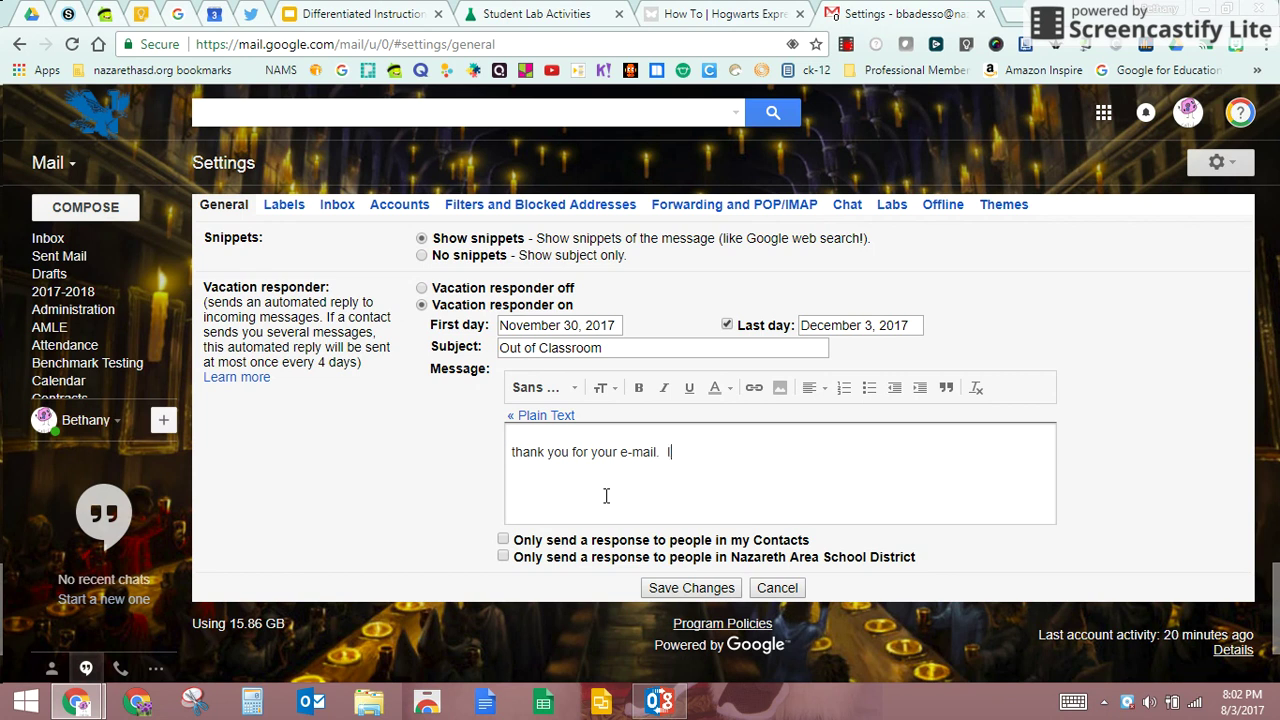
pyautogui.write(' am currently awas')
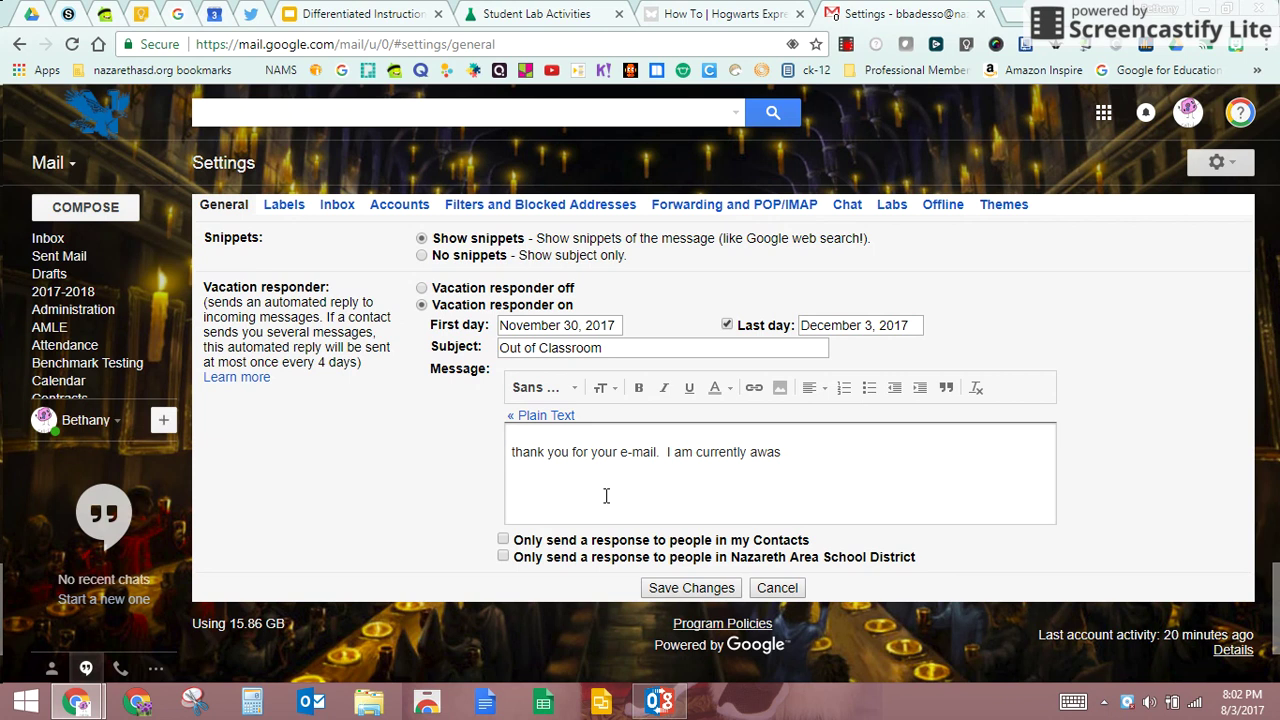
pyautogui.press('BackSpace')
pyautogui.write('y and will respond a')
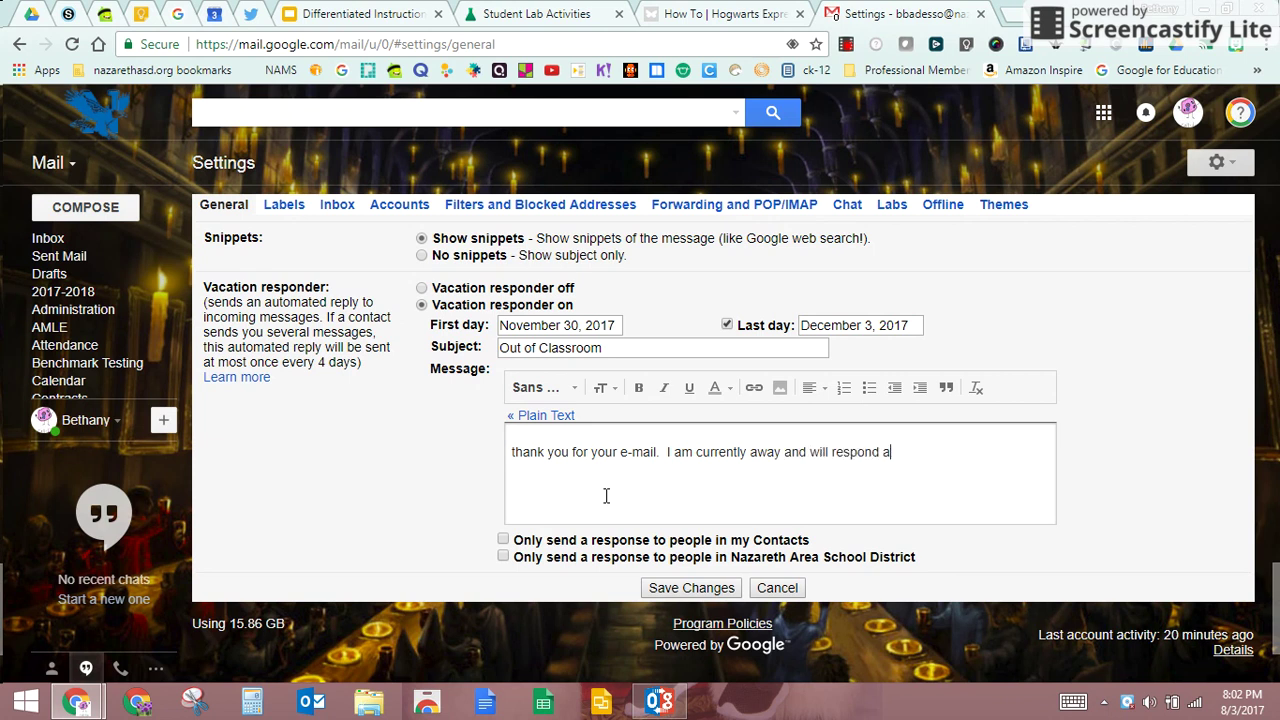
pyautogui.write('s soon as possible.')
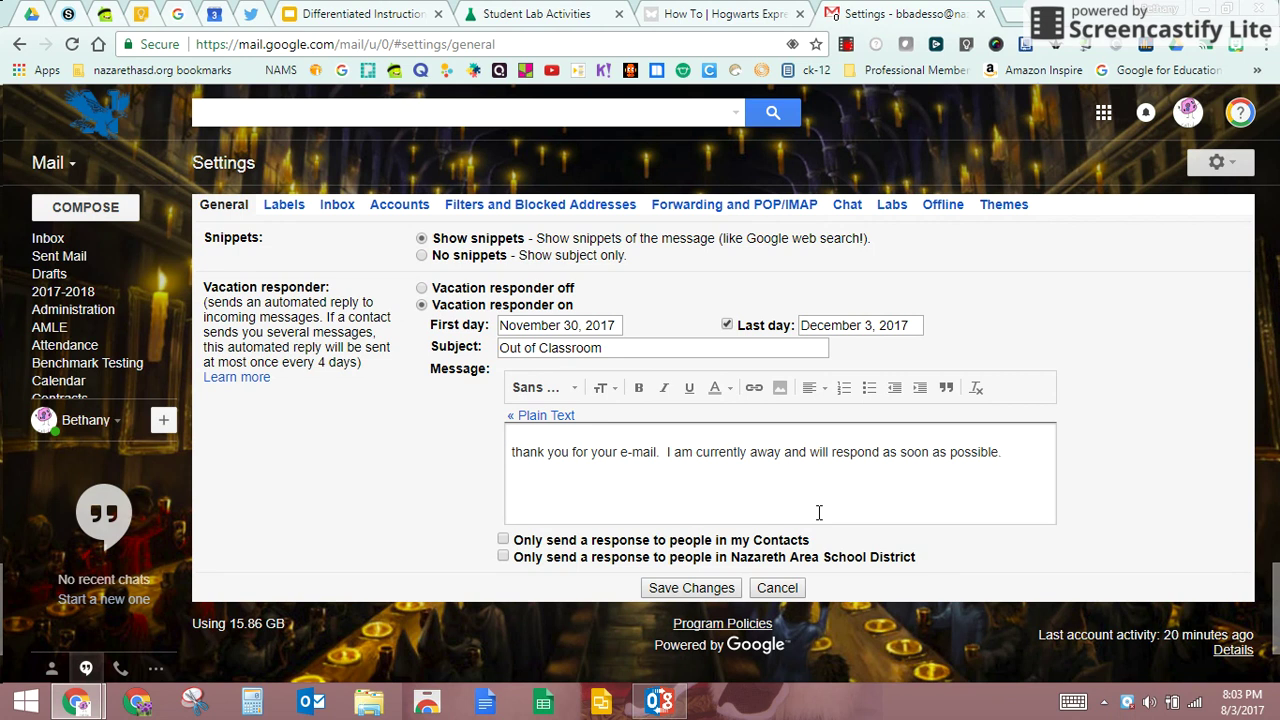
# Switch the vacation responder back off, keeping the entered dates, subject and message
pyautogui.scroll(-1, 824, 522)
pyautogui.scroll(2, 810, 520)
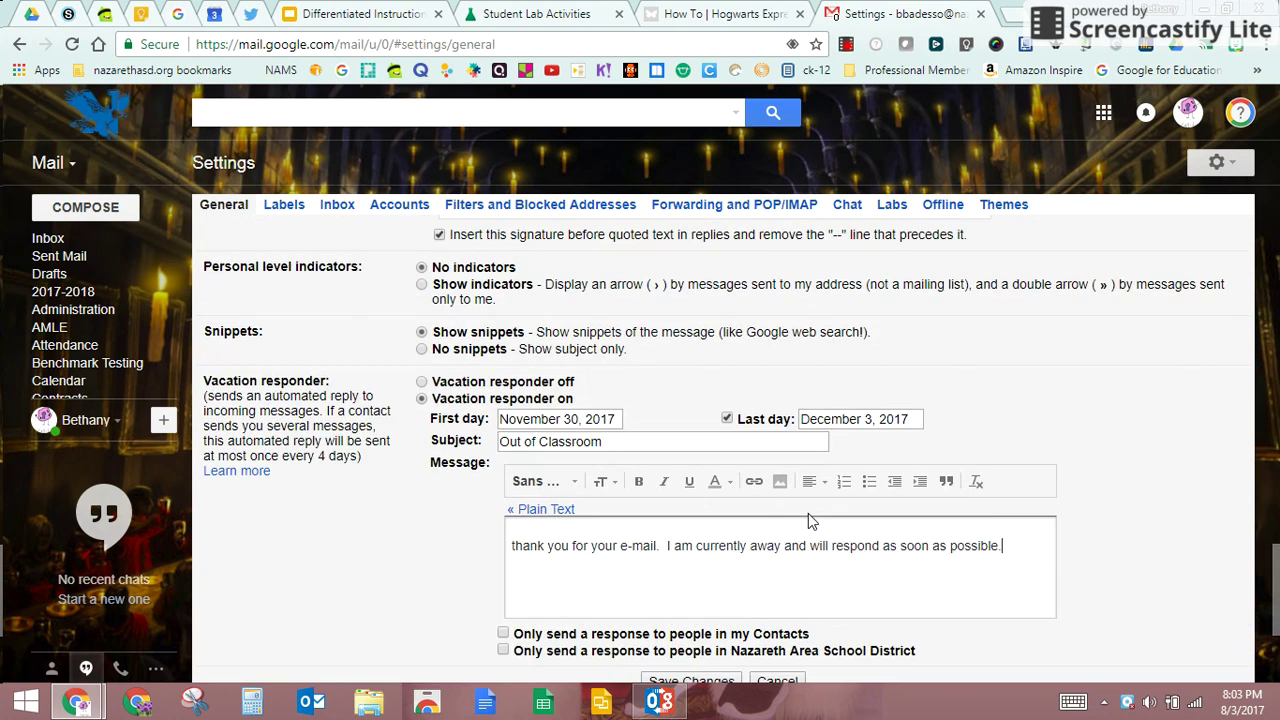
pyautogui.click(421, 381)
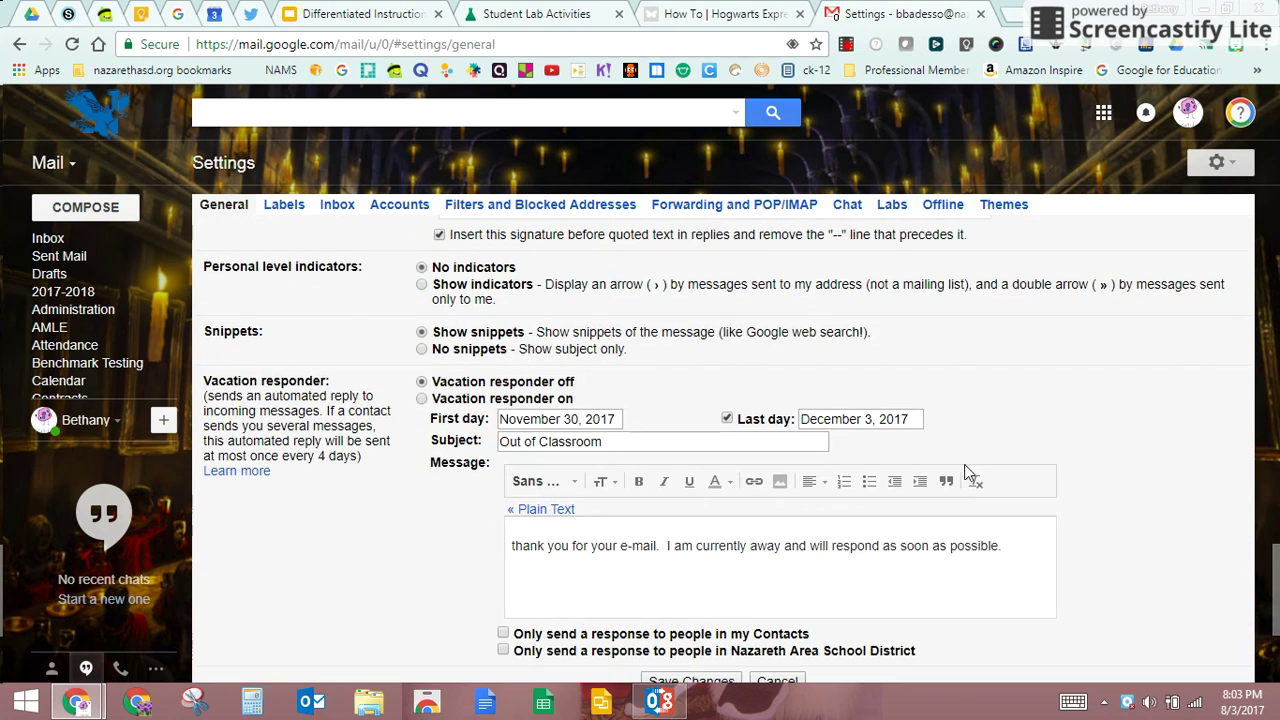
# Review the signature and vacation responder sections of the general settings and save the changes
pyautogui.scroll(-2, 964, 464)
pyautogui.scroll(6, 898, 321)
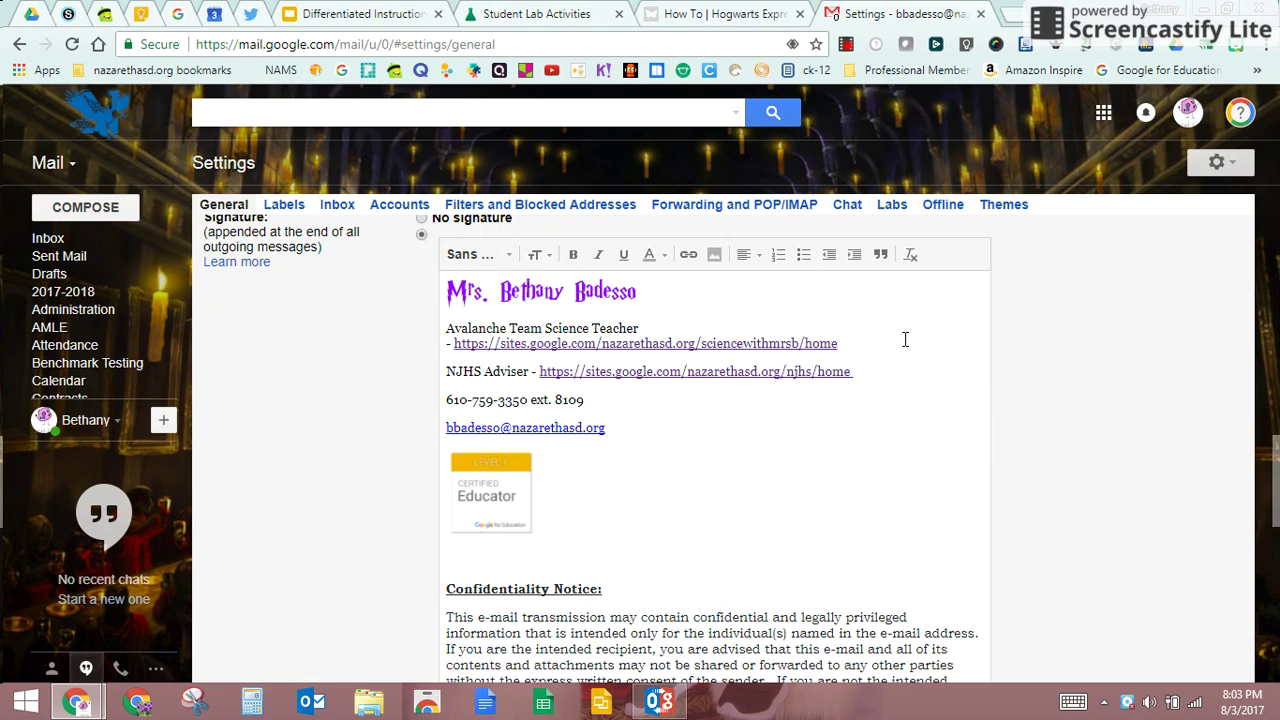
pyautogui.scroll(6, 905, 343)
pyautogui.scroll(-10, 905, 346)
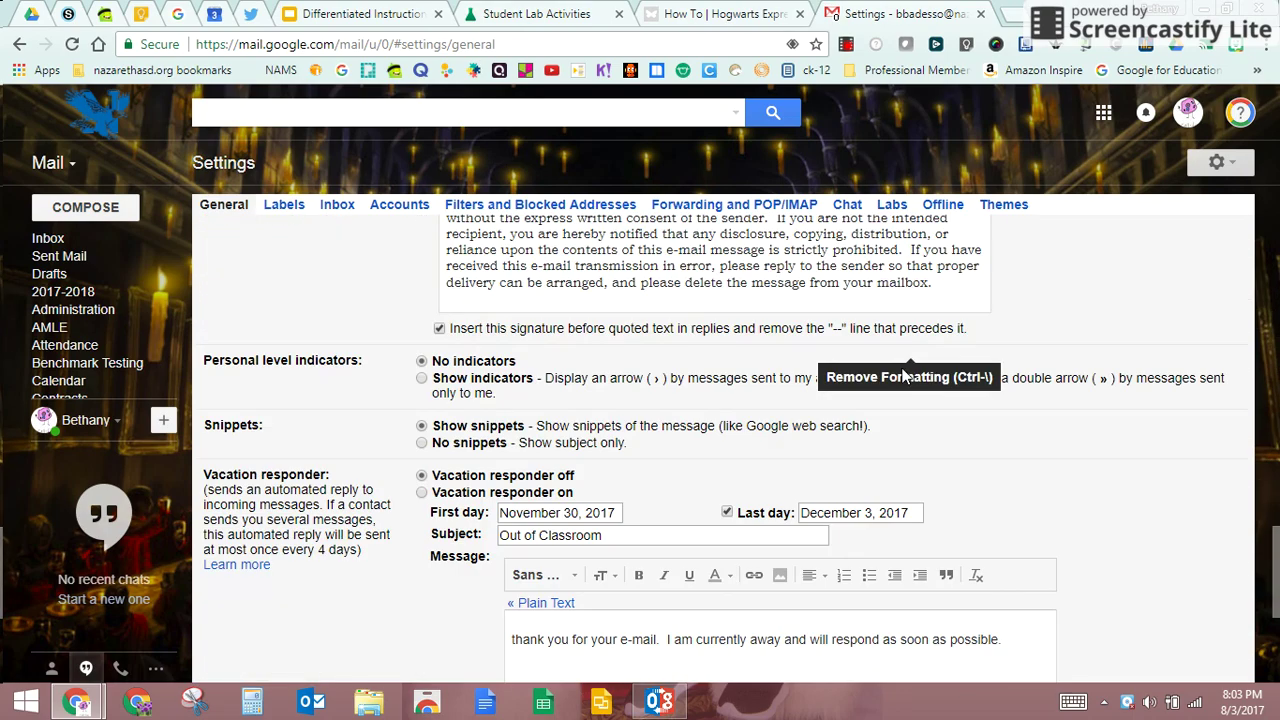
pyautogui.scroll(-3, 815, 465)
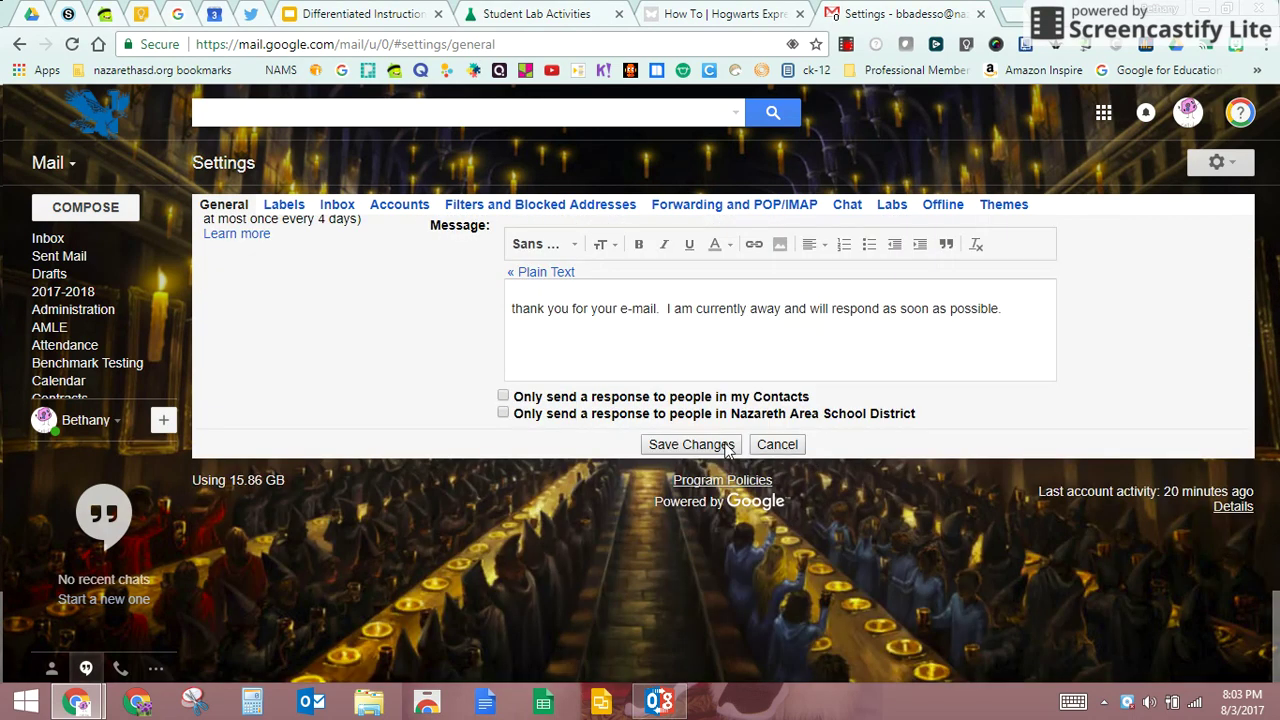
pyautogui.click(727, 447)
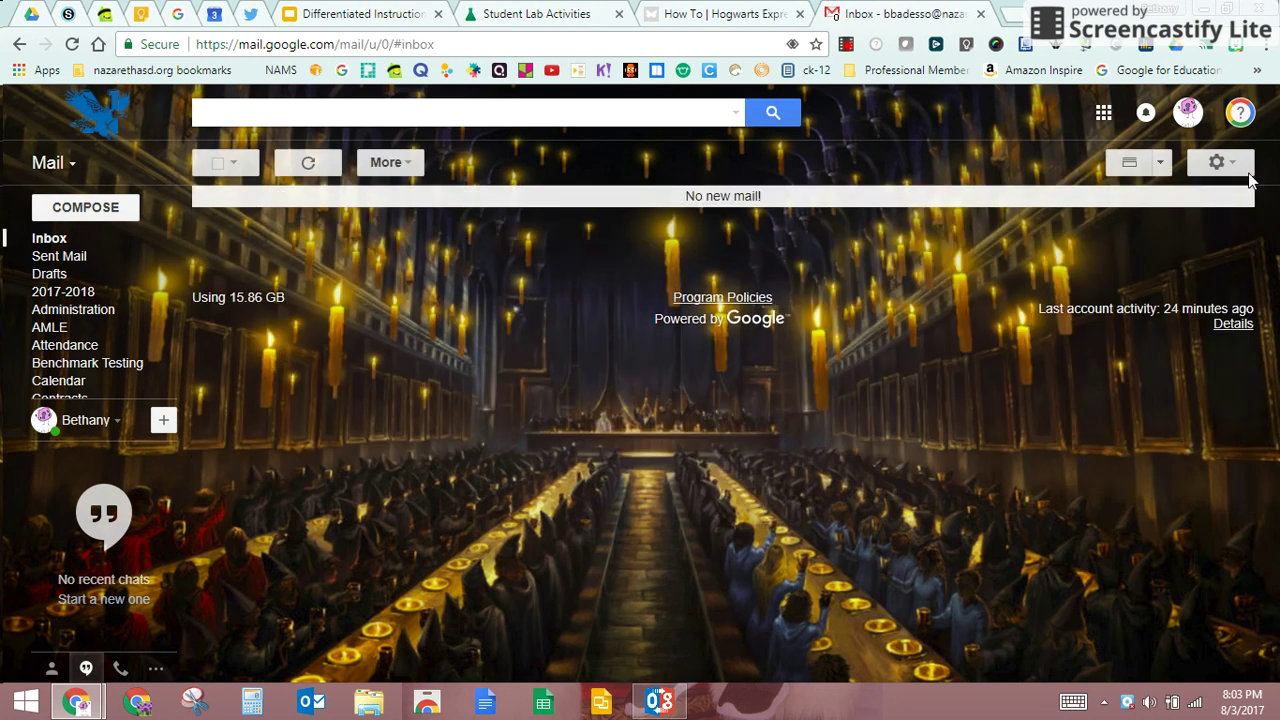
# Reopen the mail settings and examine the show and hide options for system labels, categories and custom labels
pyautogui.click(1244, 168)
pyautogui.click(1092, 322)
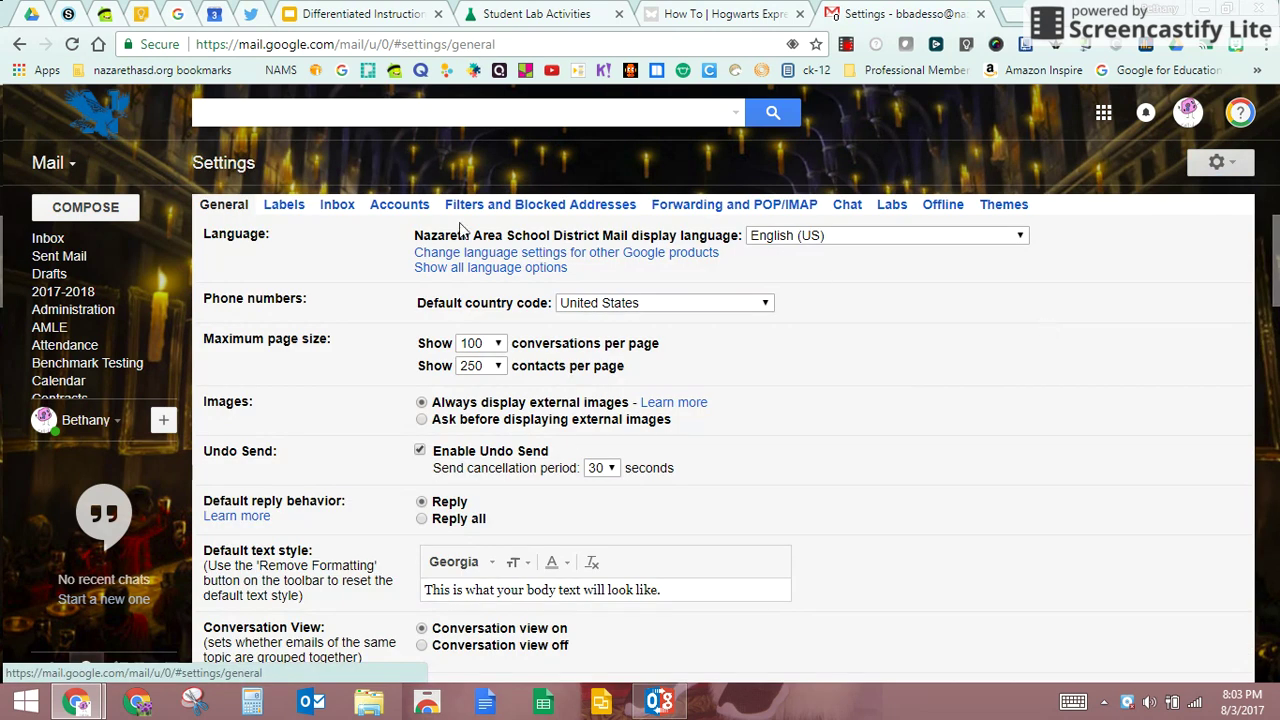
pyautogui.click(285, 207)
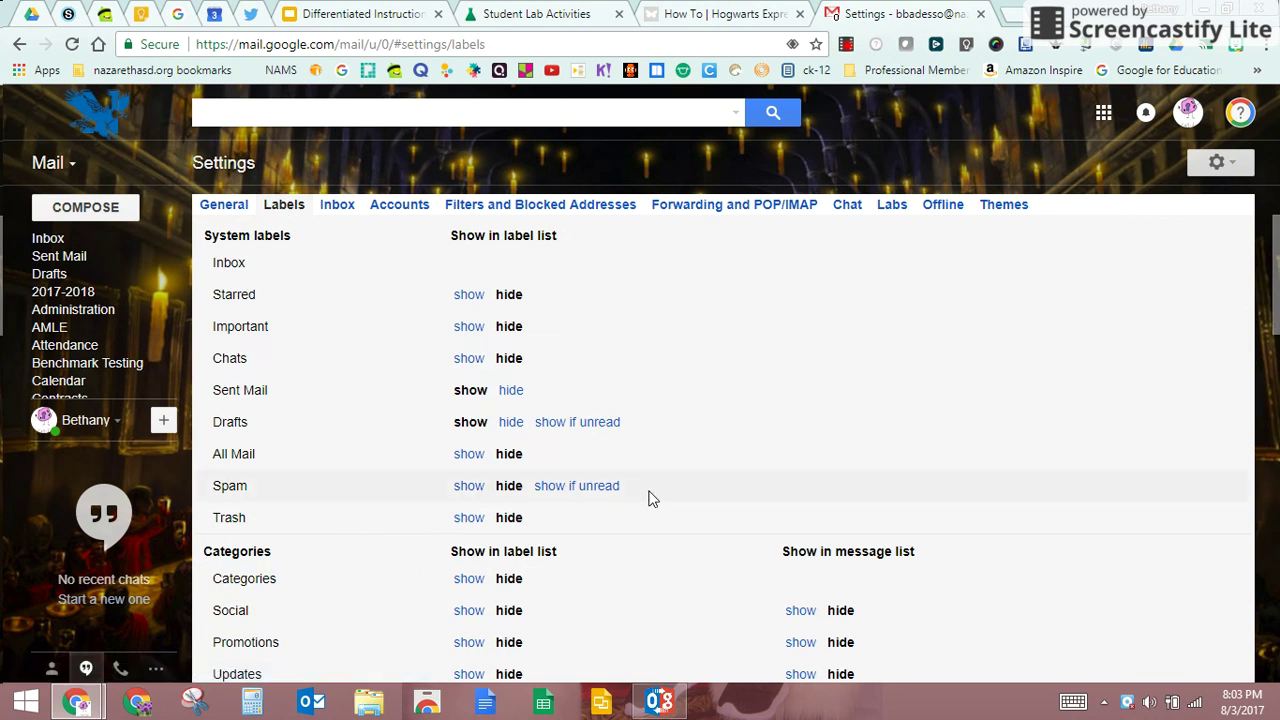
pyautogui.scroll(-1, 650, 505)
pyautogui.scroll(-5, 648, 505)
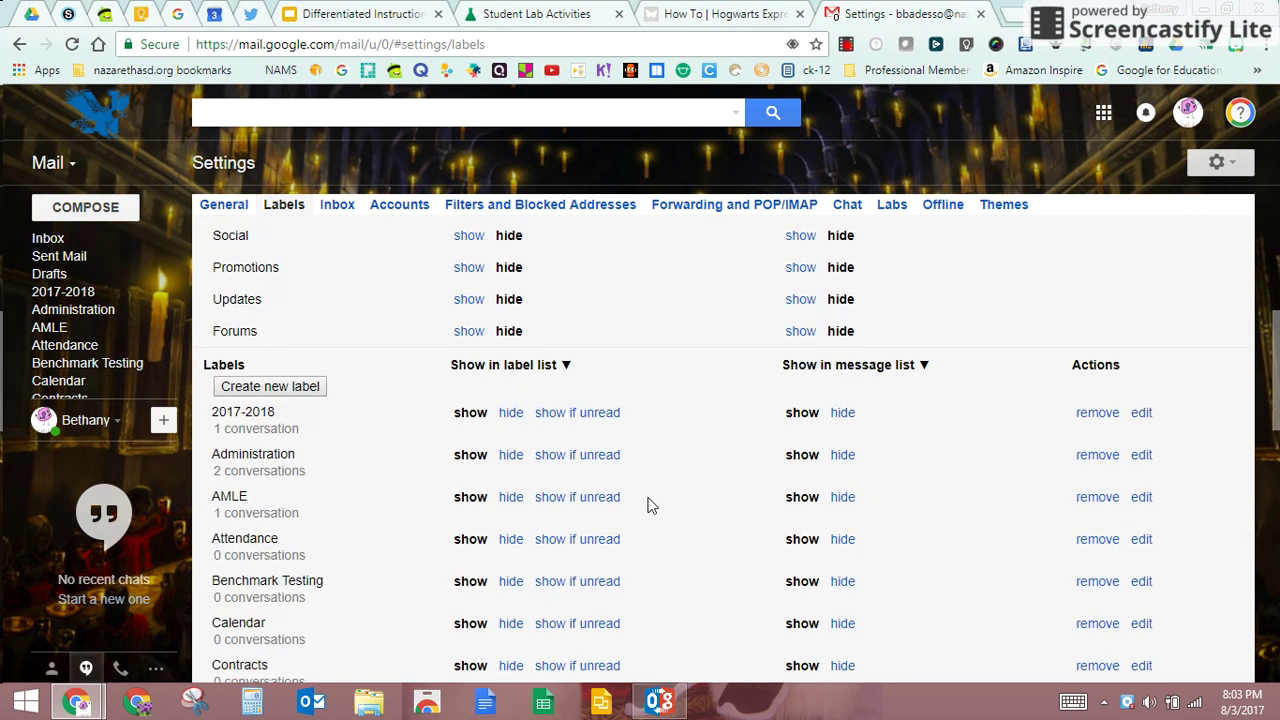
pyautogui.scroll(1, 645, 494)
pyautogui.scroll(5, 644, 498)
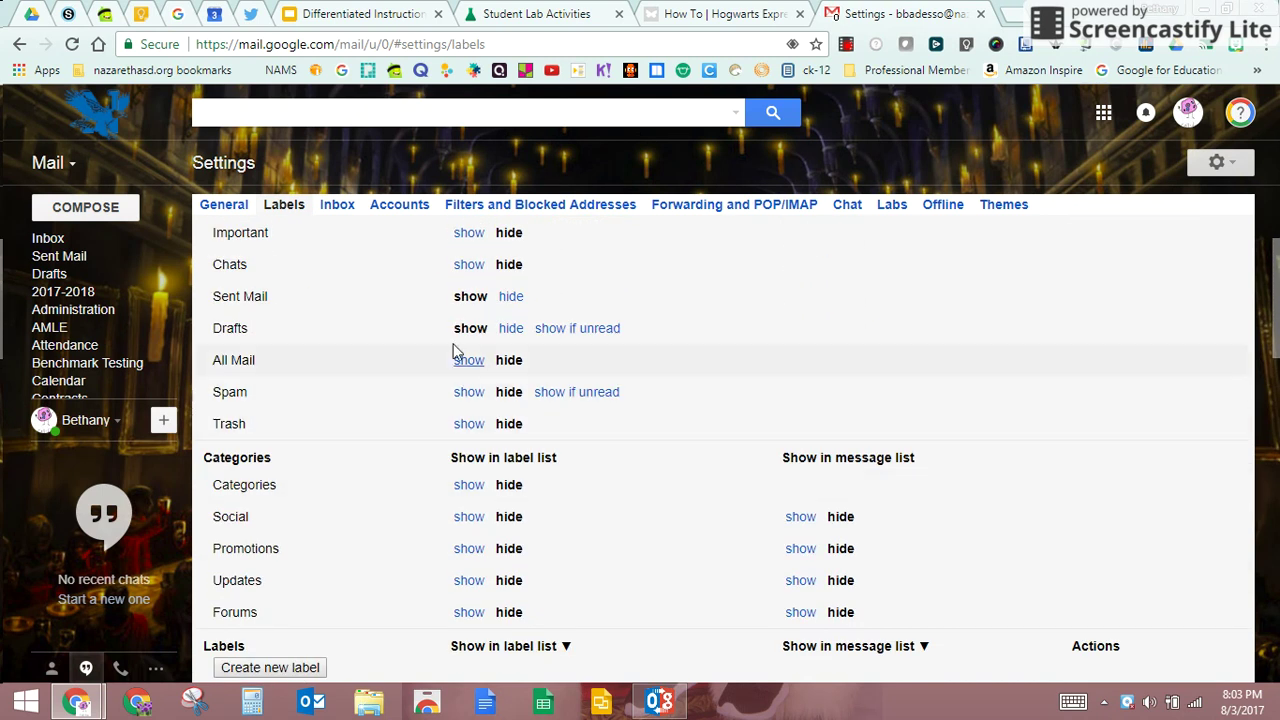
# Look through the inbox type and category settings, the filters and blocked addresses, and the themes settings
pyautogui.click(338, 207)
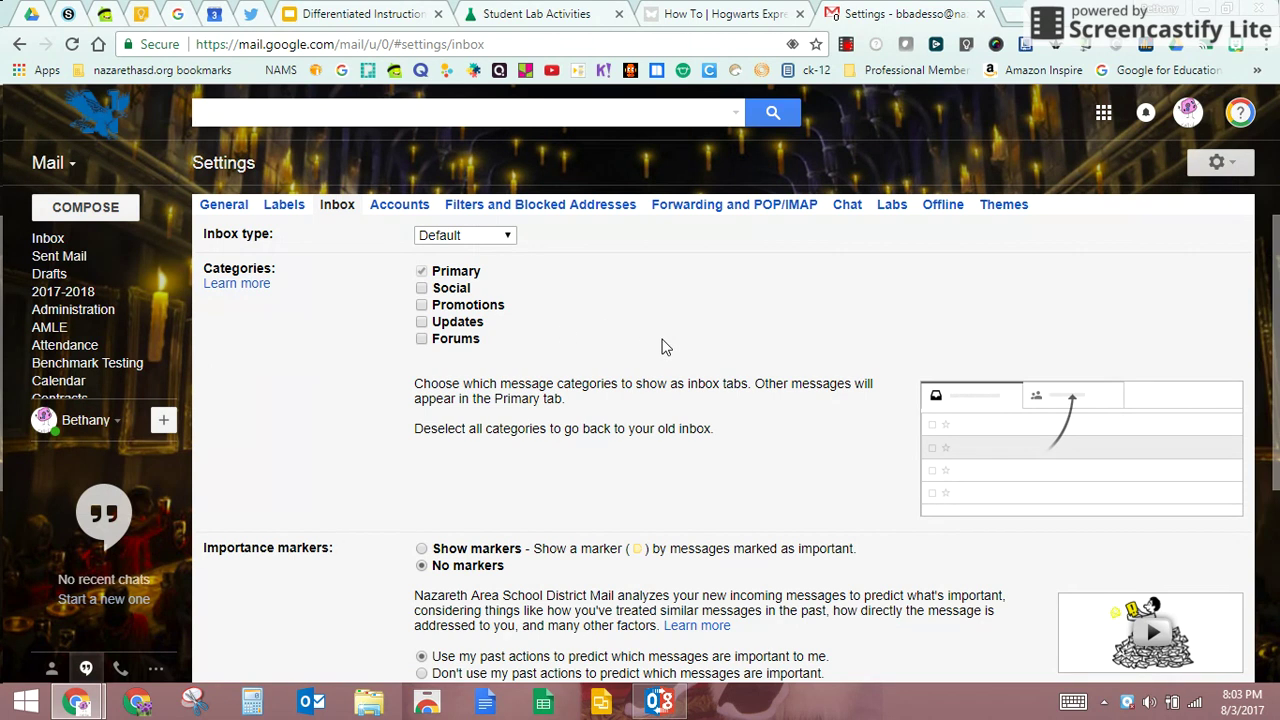
pyautogui.scroll(-3, 673, 360)
pyautogui.scroll(3, 673, 357)
pyautogui.click(482, 212)
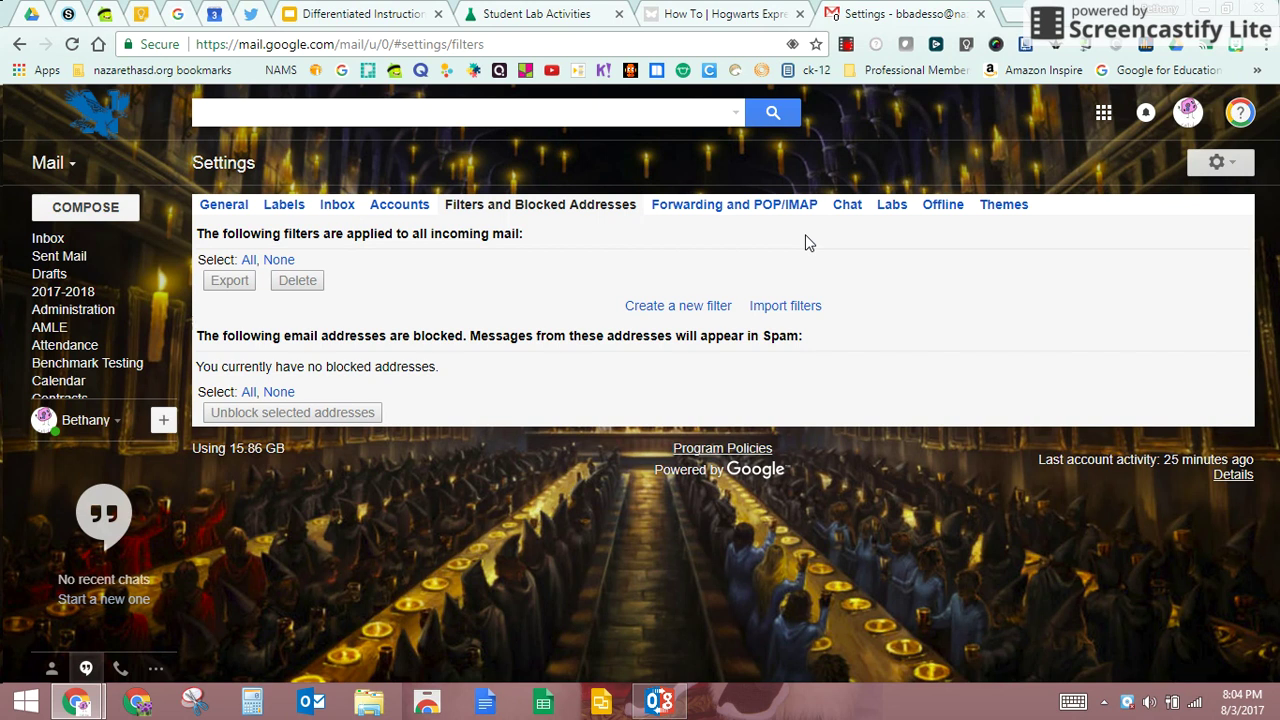
pyautogui.click(998, 210)
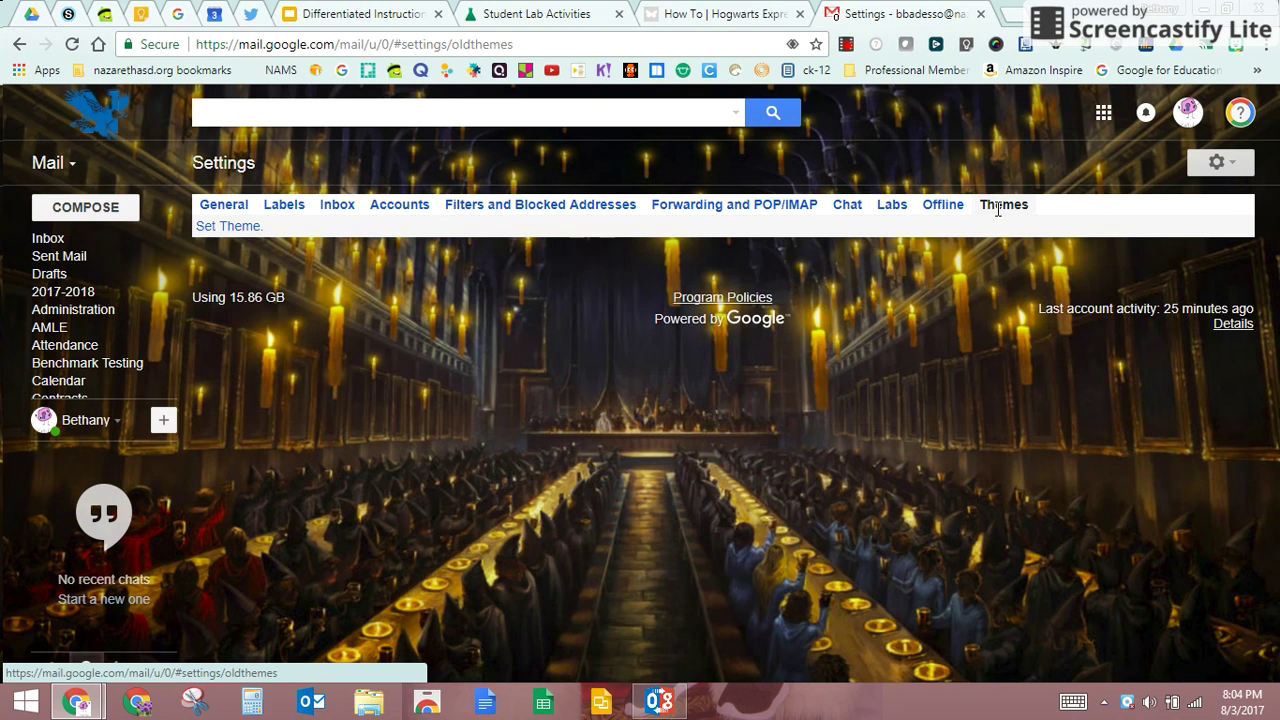
# Review the general settings from language down to the vacation responder and return to the inbox without saving
pyautogui.click(230, 208)
pyautogui.scroll(-8, 1005, 499)
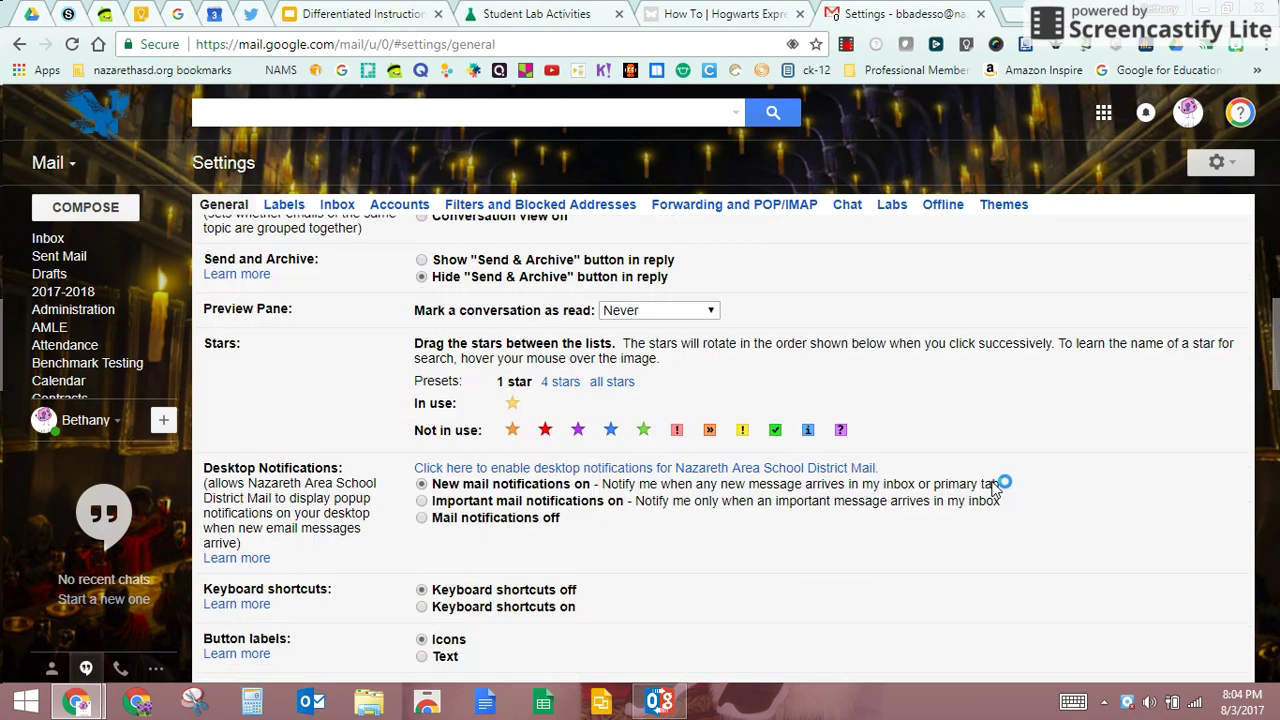
pyautogui.scroll(-15, 985, 497)
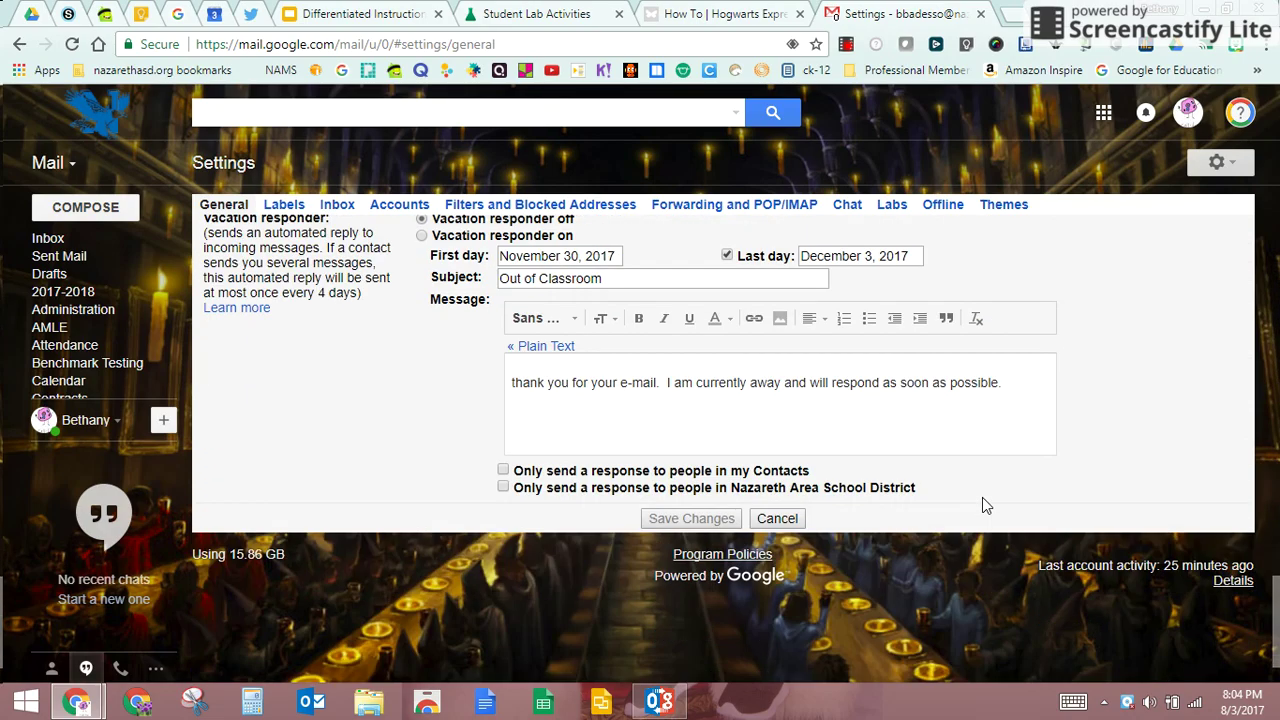
pyautogui.scroll(20, 981, 497)
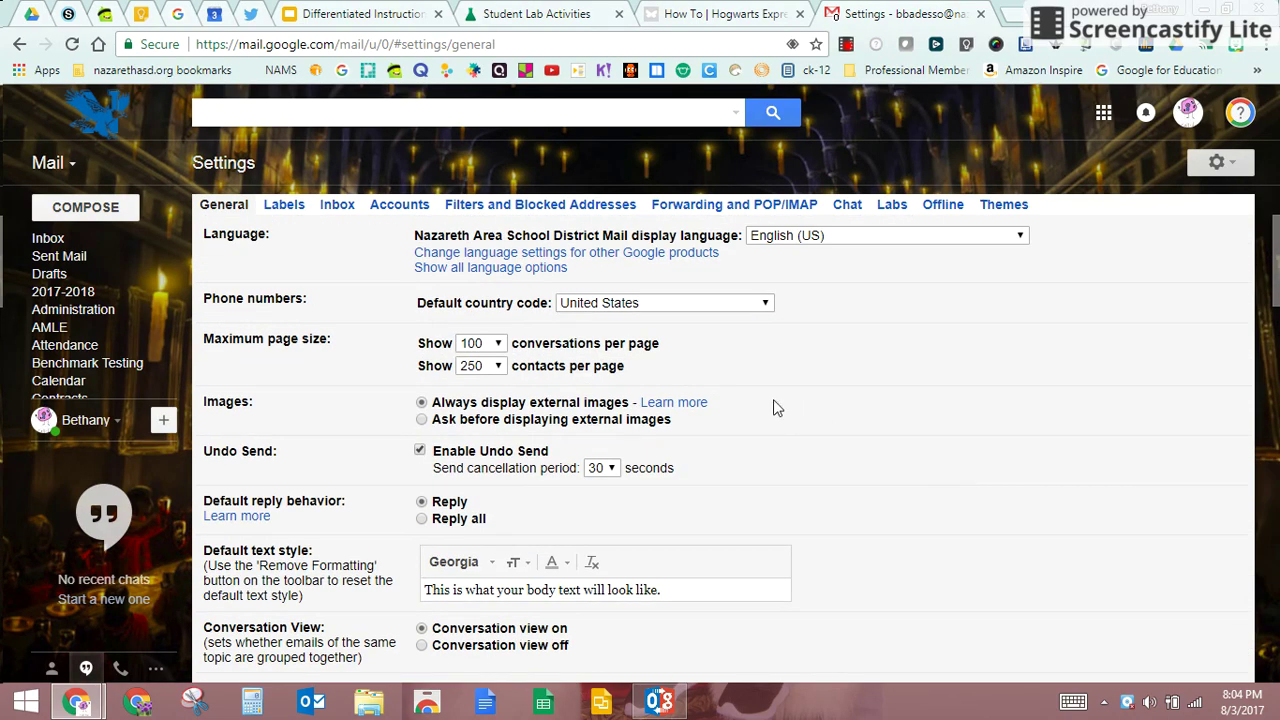
pyautogui.scroll(-12, 758, 481)
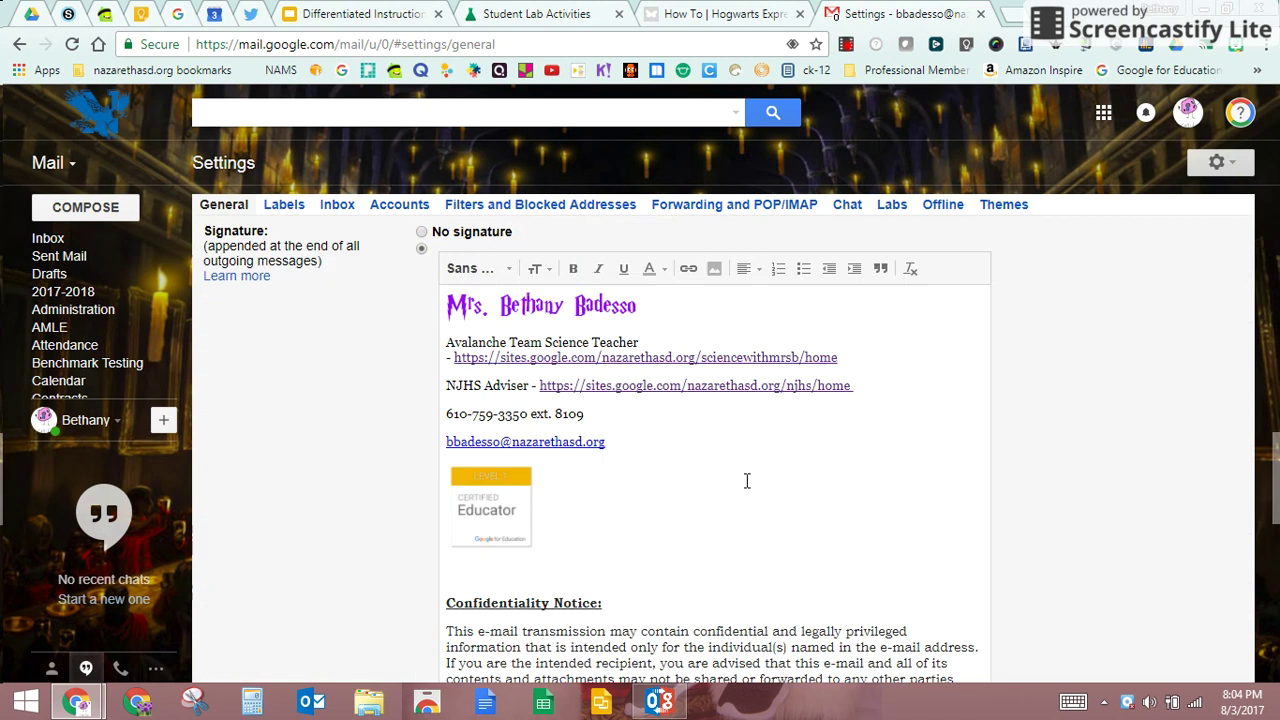
pyautogui.scroll(-3, 745, 485)
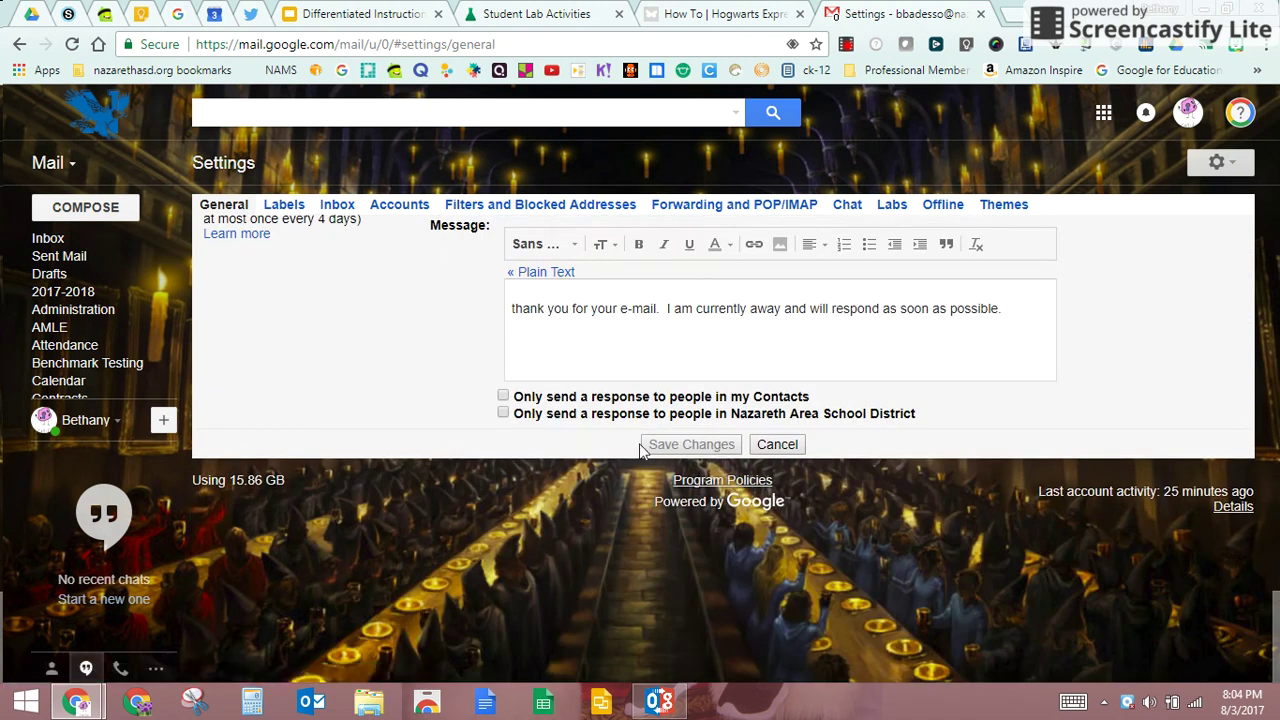
pyautogui.click(799, 449)
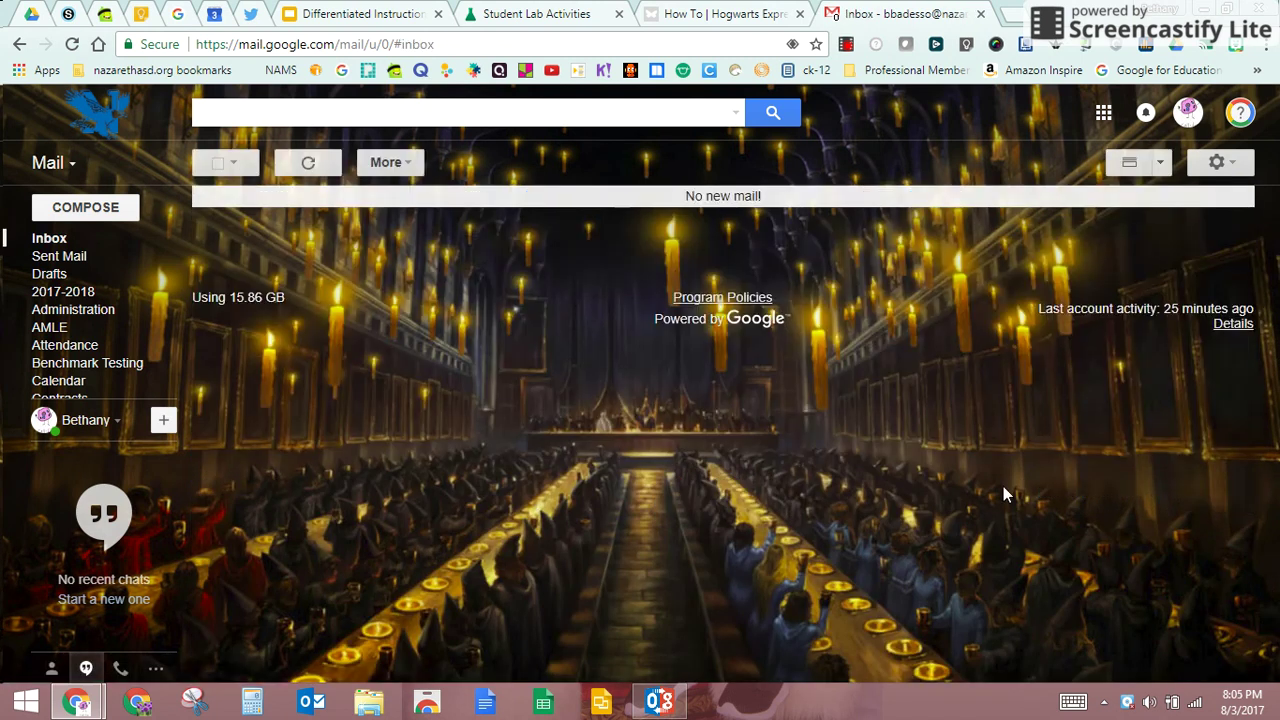